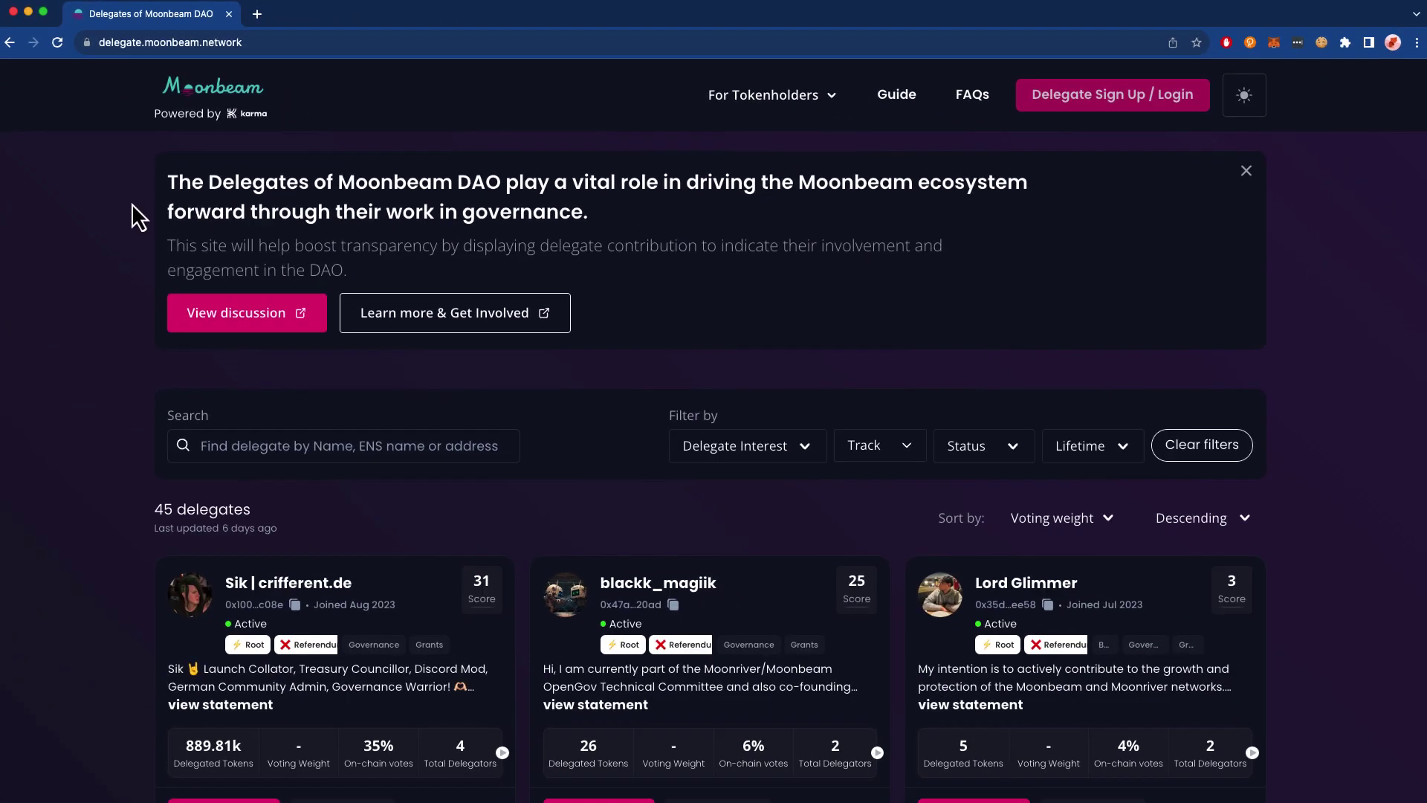
- Browse the delegate list, then open and close the Delegate Tokens form for any wallet address
scroll(143, 293, down, 6)
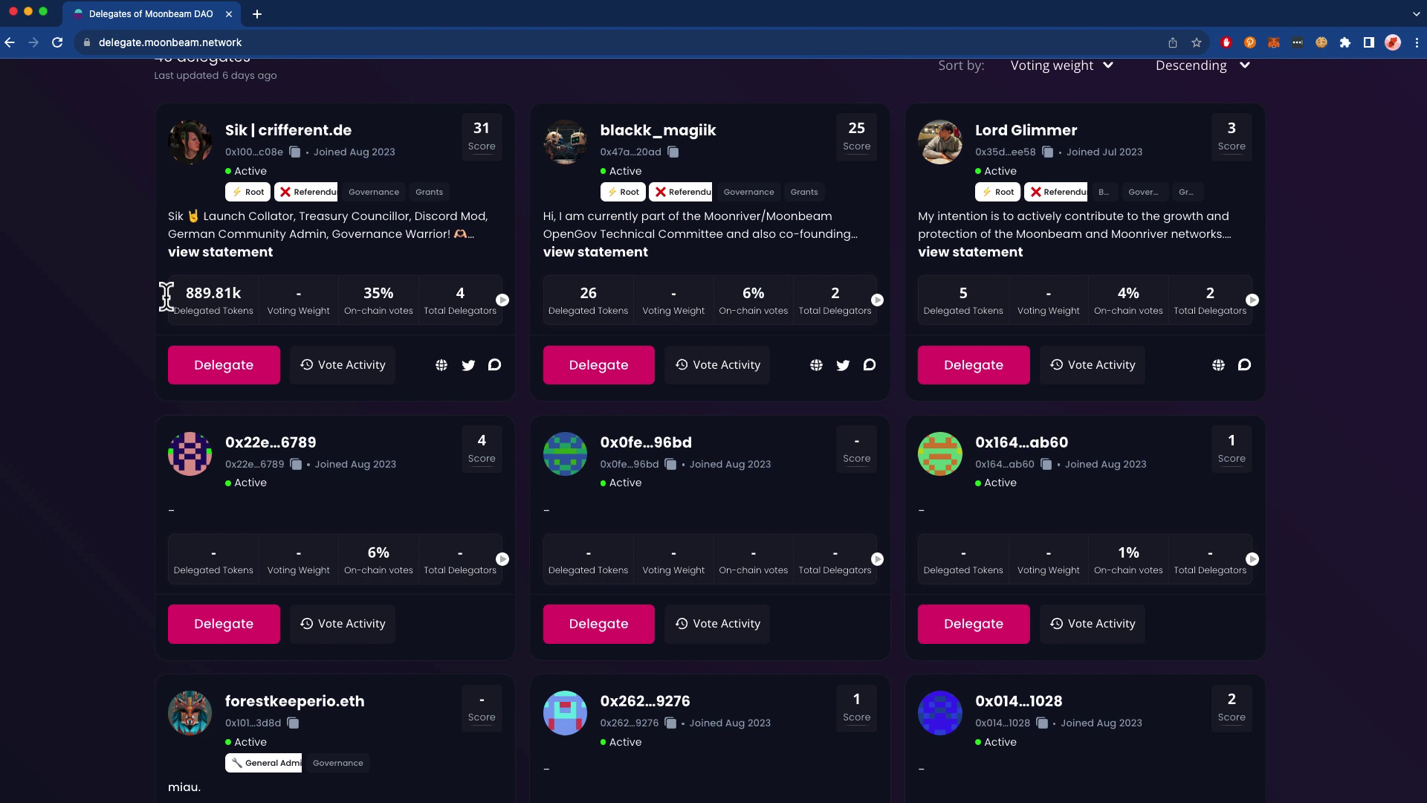
scroll(140, 446, down, 4)
scroll(139, 446, up, 10)
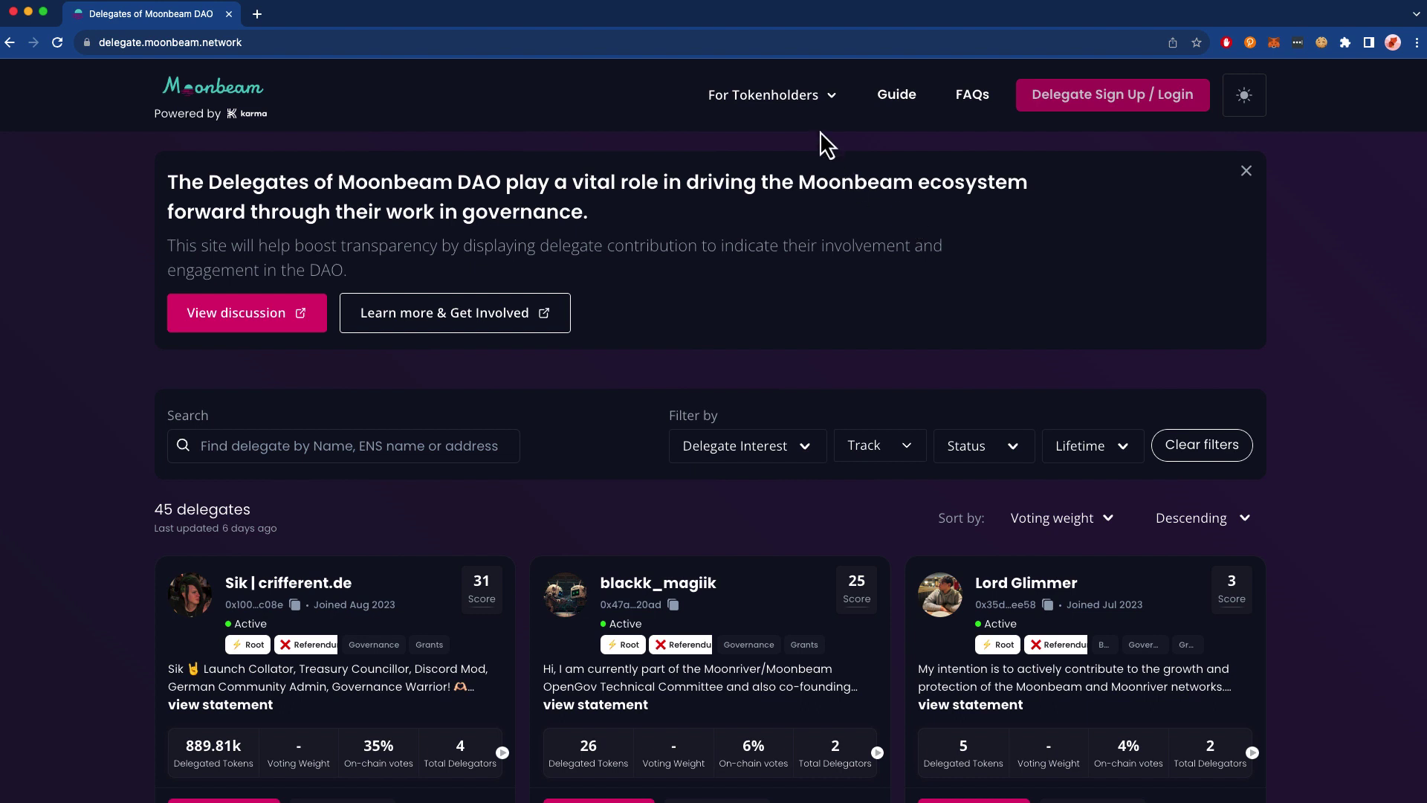
click(719, 99)
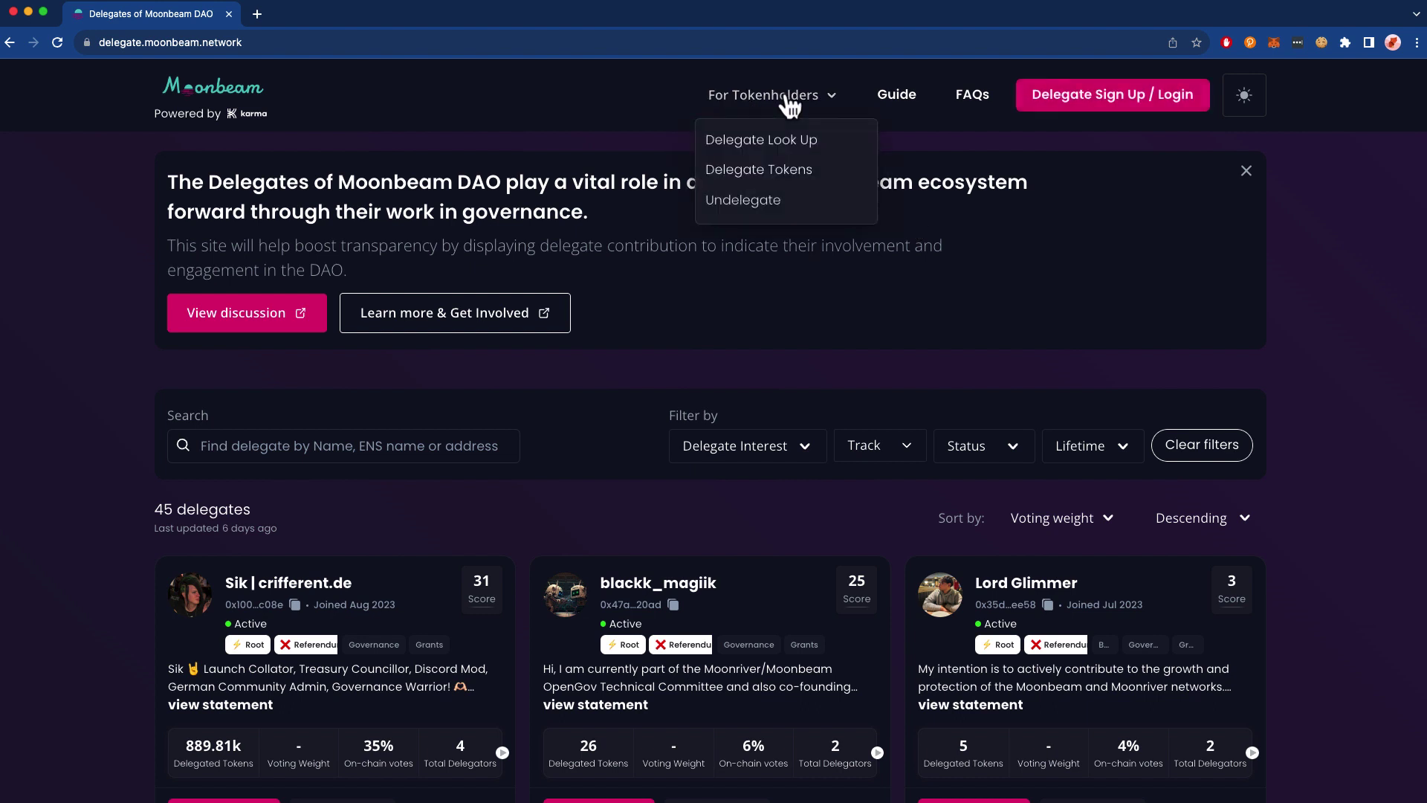
click(758, 169)
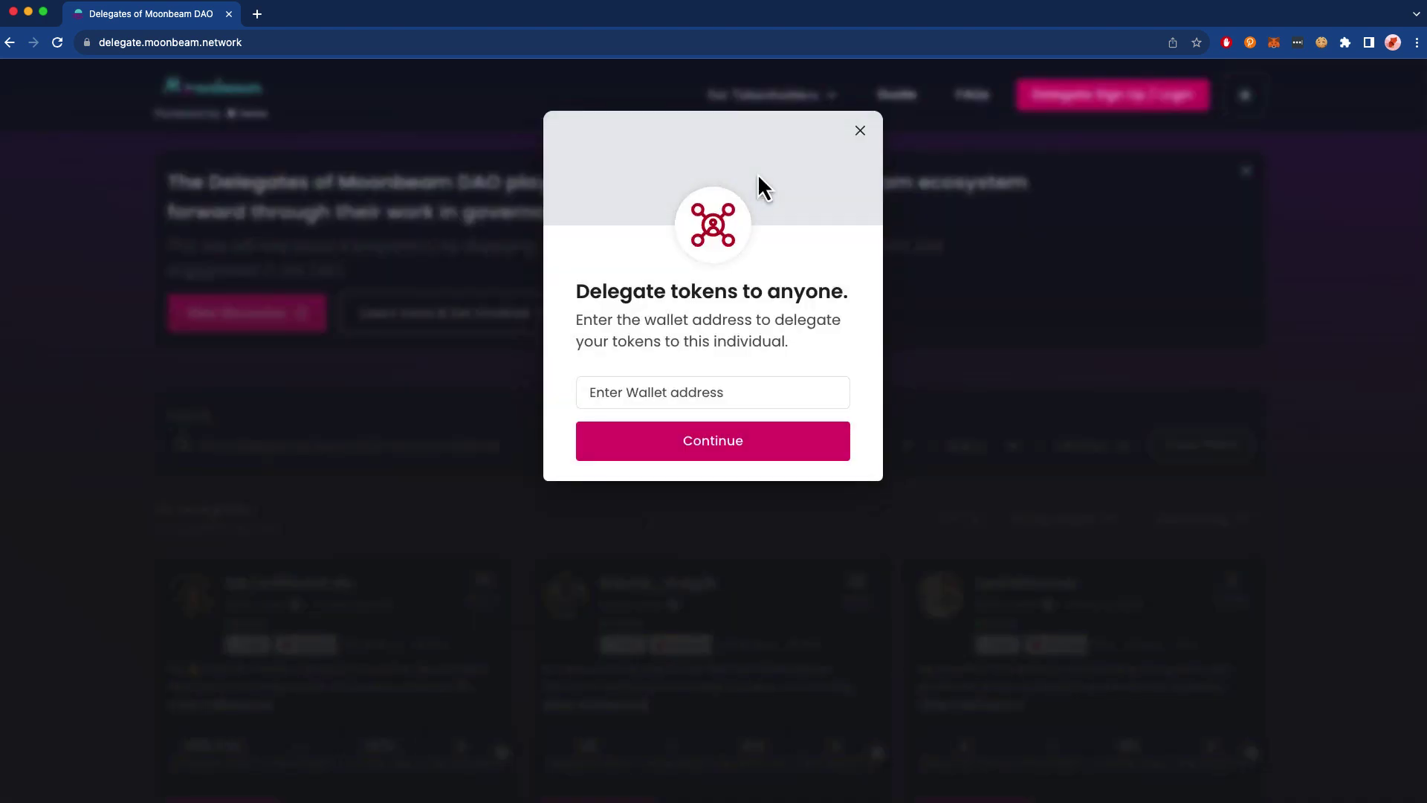
click(643, 396)
click(863, 137)
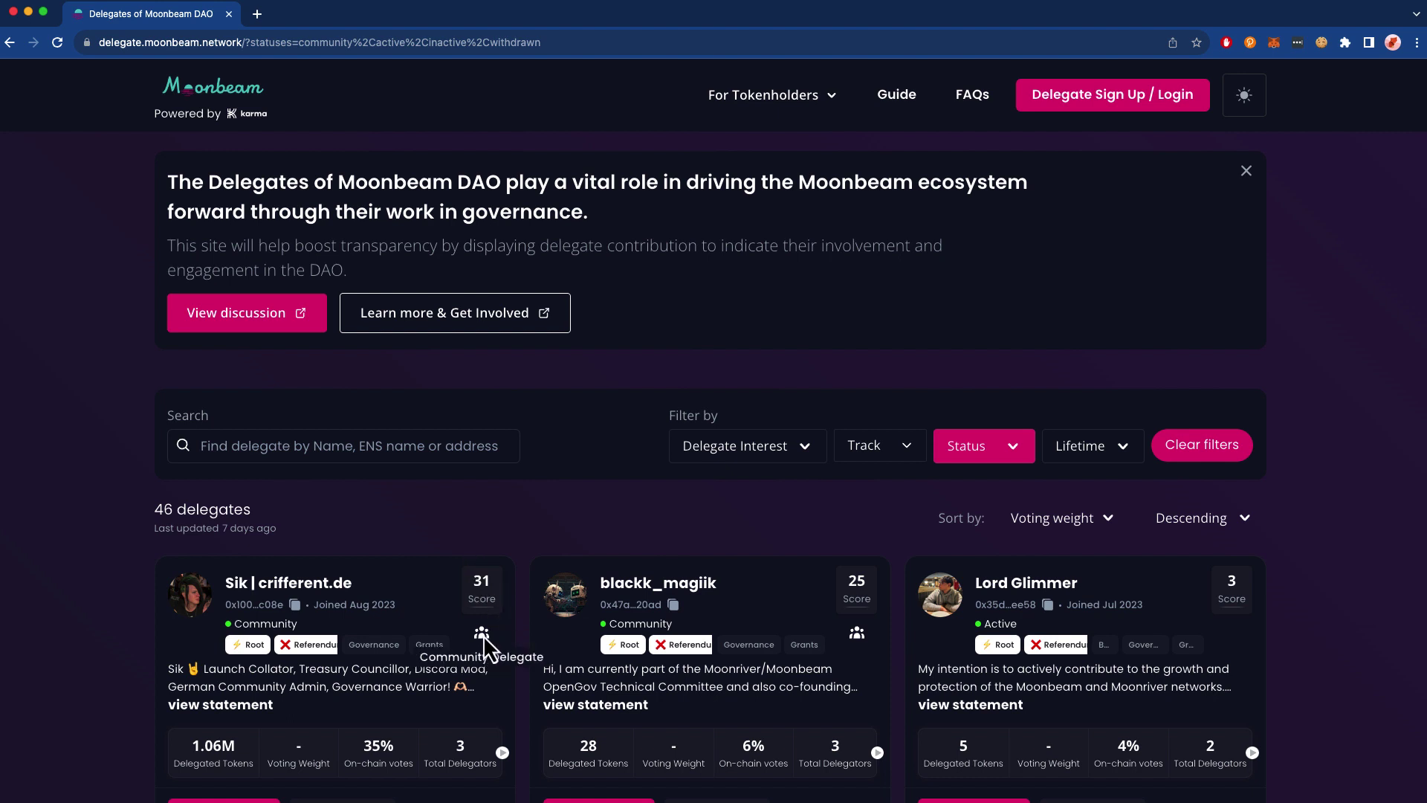
- Open the top delegate's profile from the delegate list
click(1009, 460)
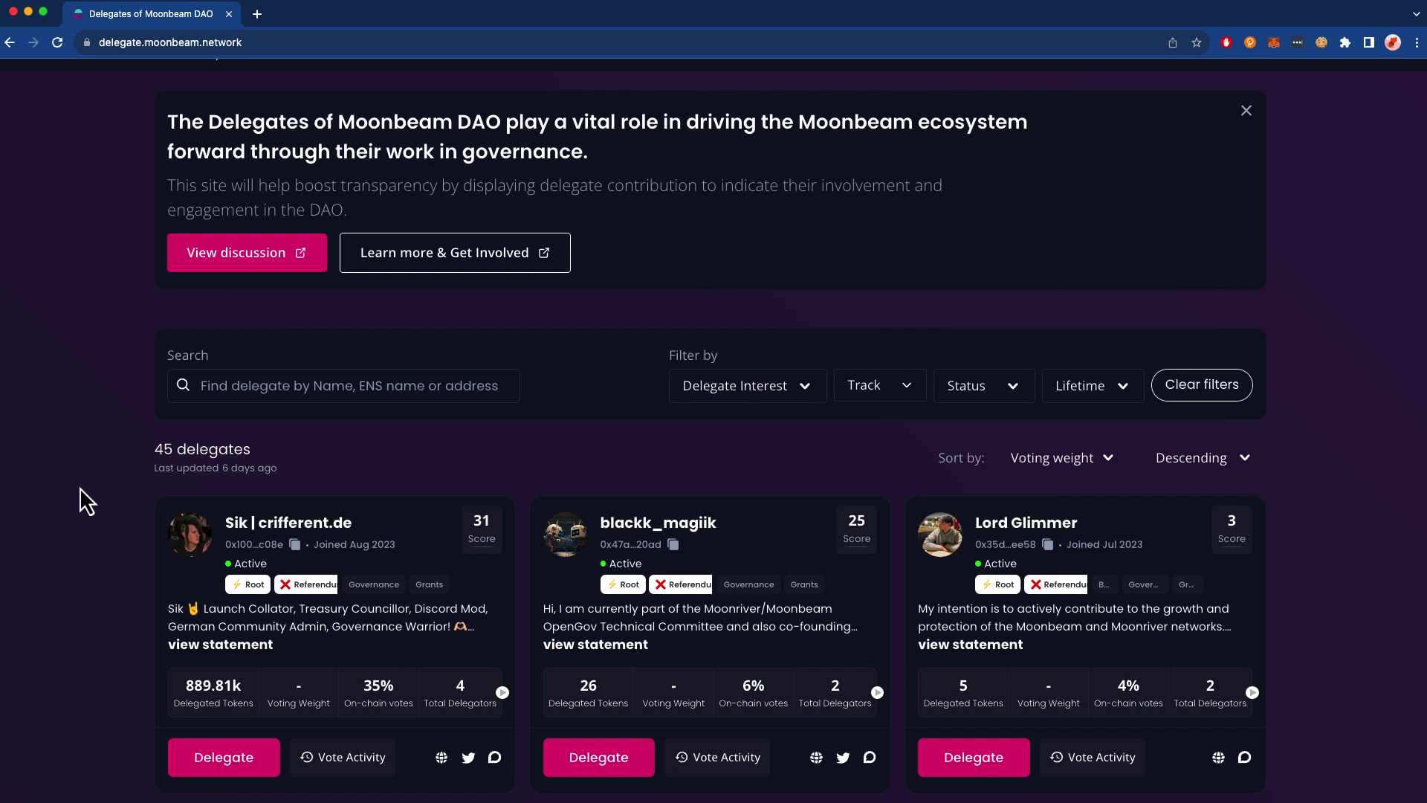
click(277, 528)
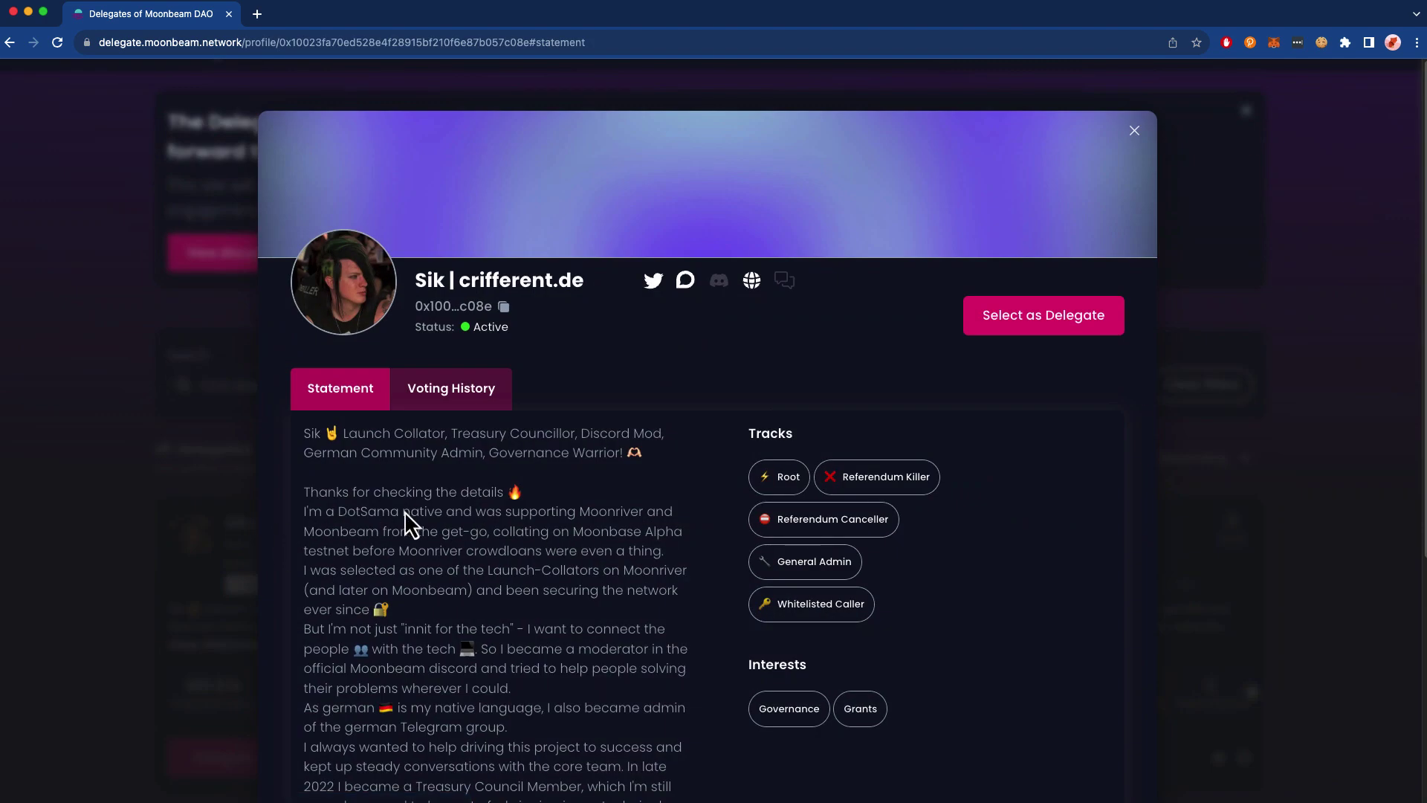
scroll(367, 469, down, 5)
scroll(367, 470, up, 5)
drag(746, 435, 795, 437)
click(816, 436)
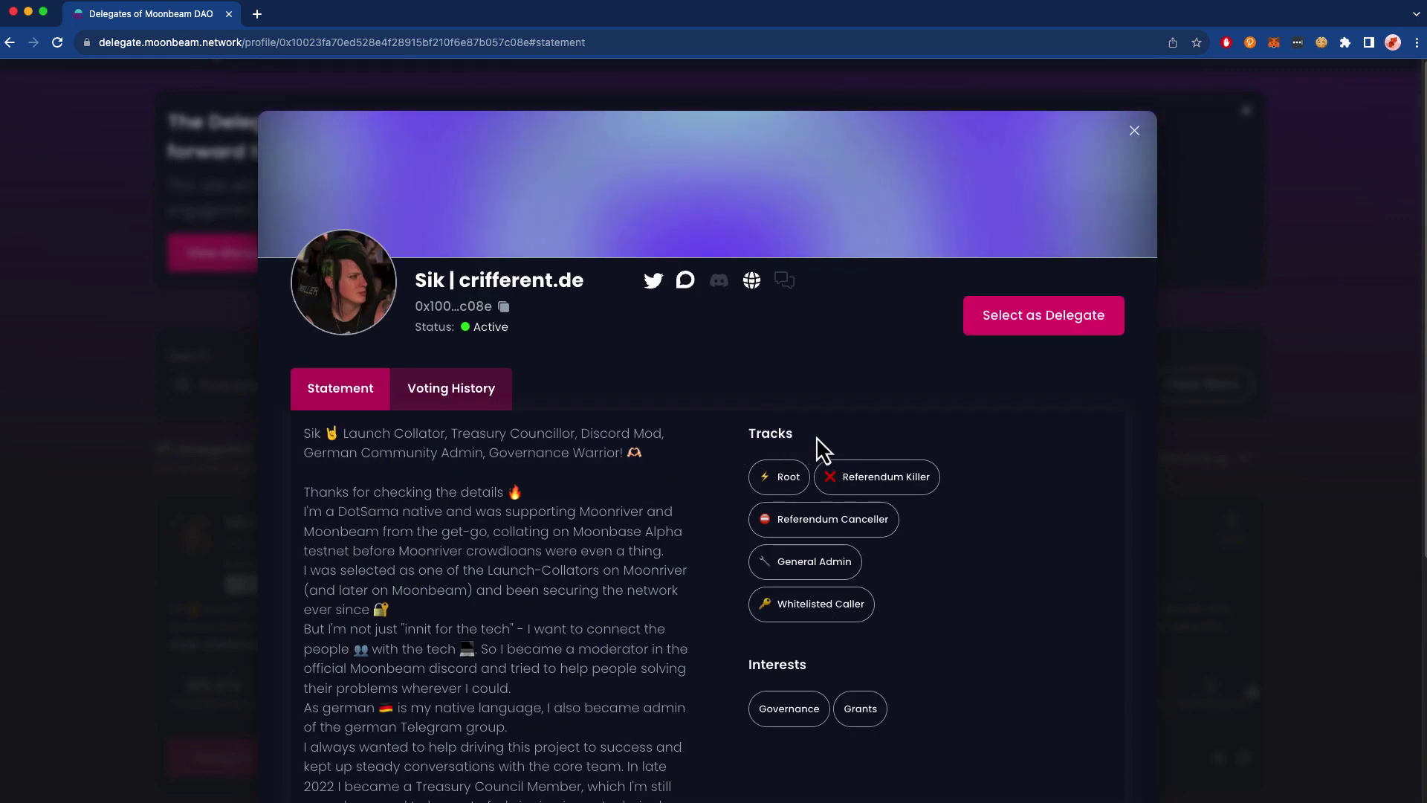
- Review the delegate's voting history of 115 proposals and go to page 2
click(470, 402)
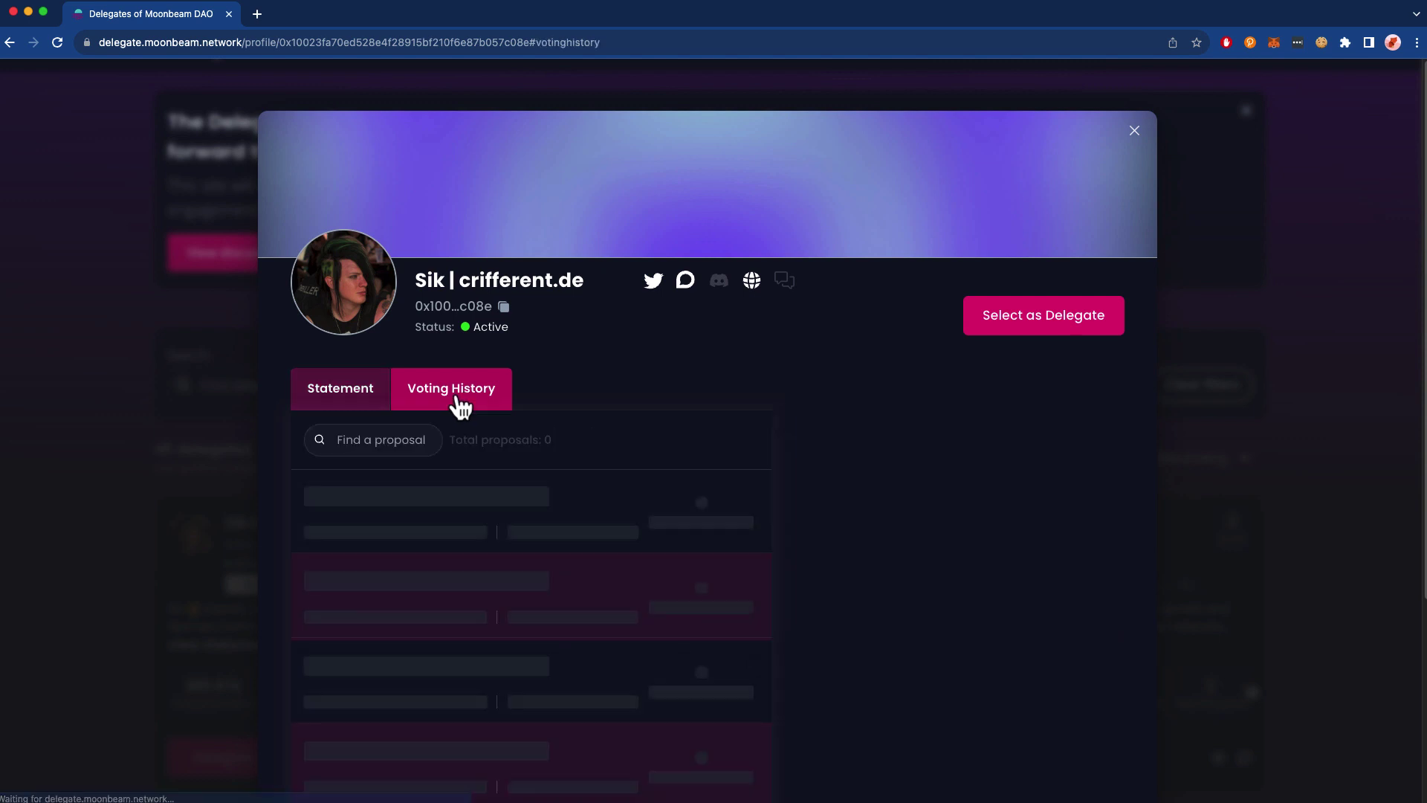
scroll(636, 424, down, 3)
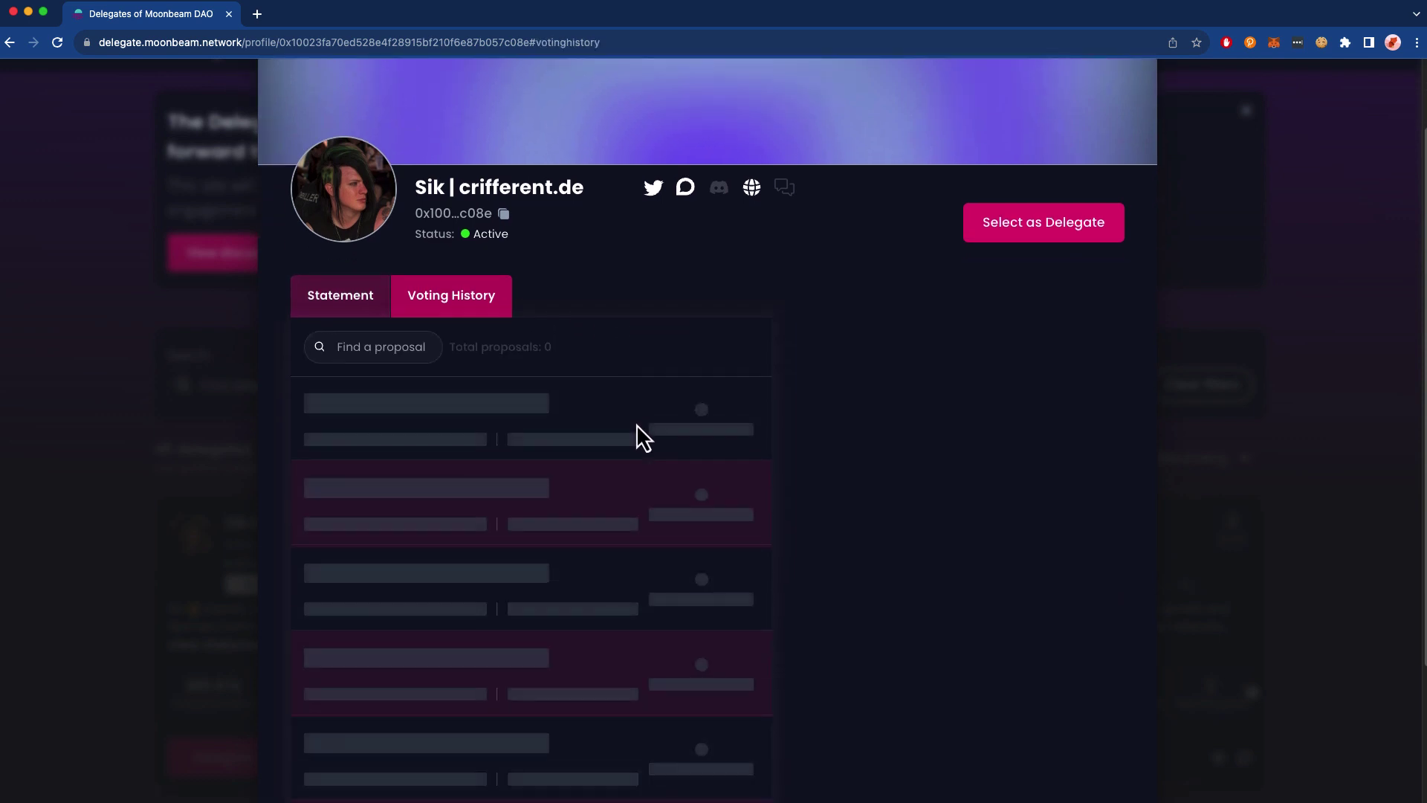
scroll(635, 488, down, 2)
scroll(636, 497, down, 1)
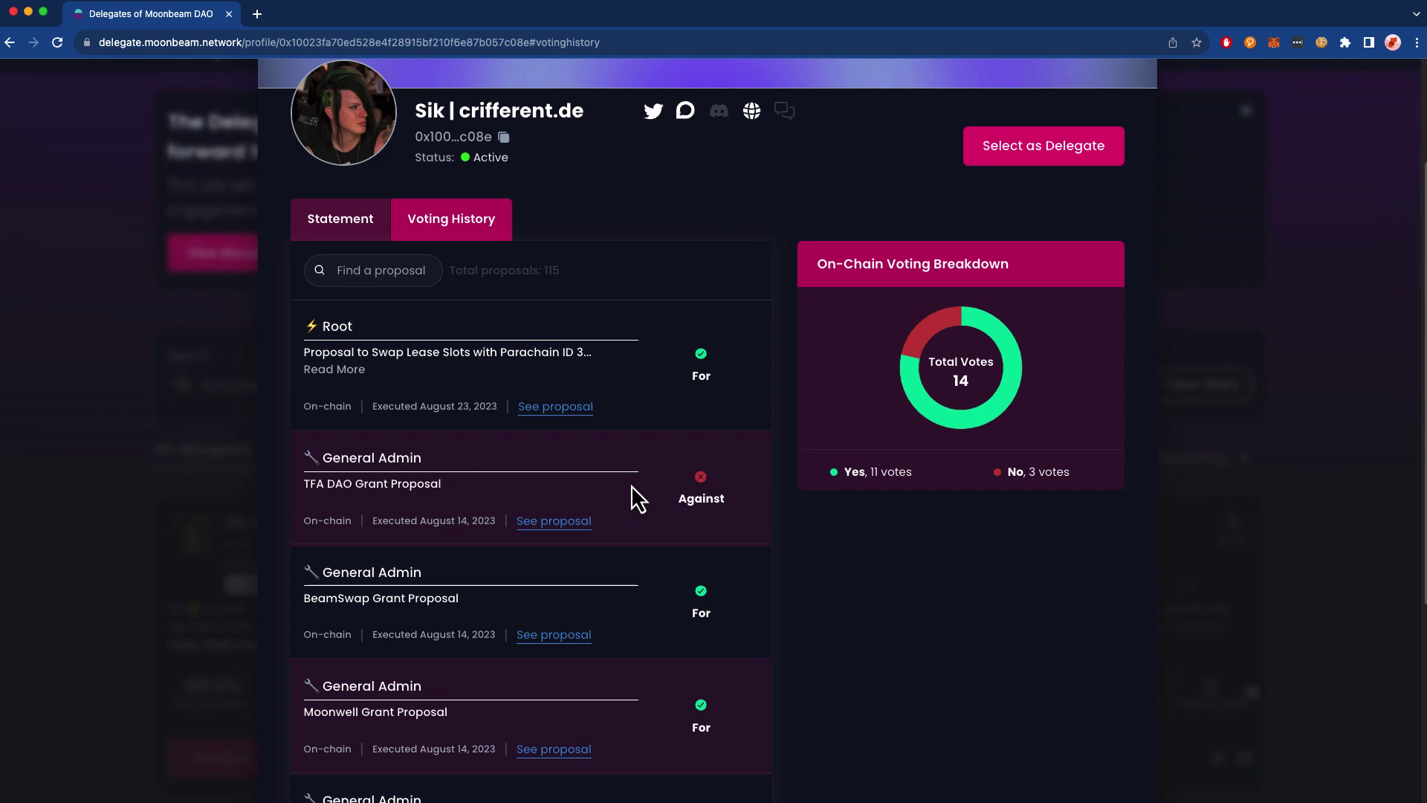
scroll(728, 585, down, 3)
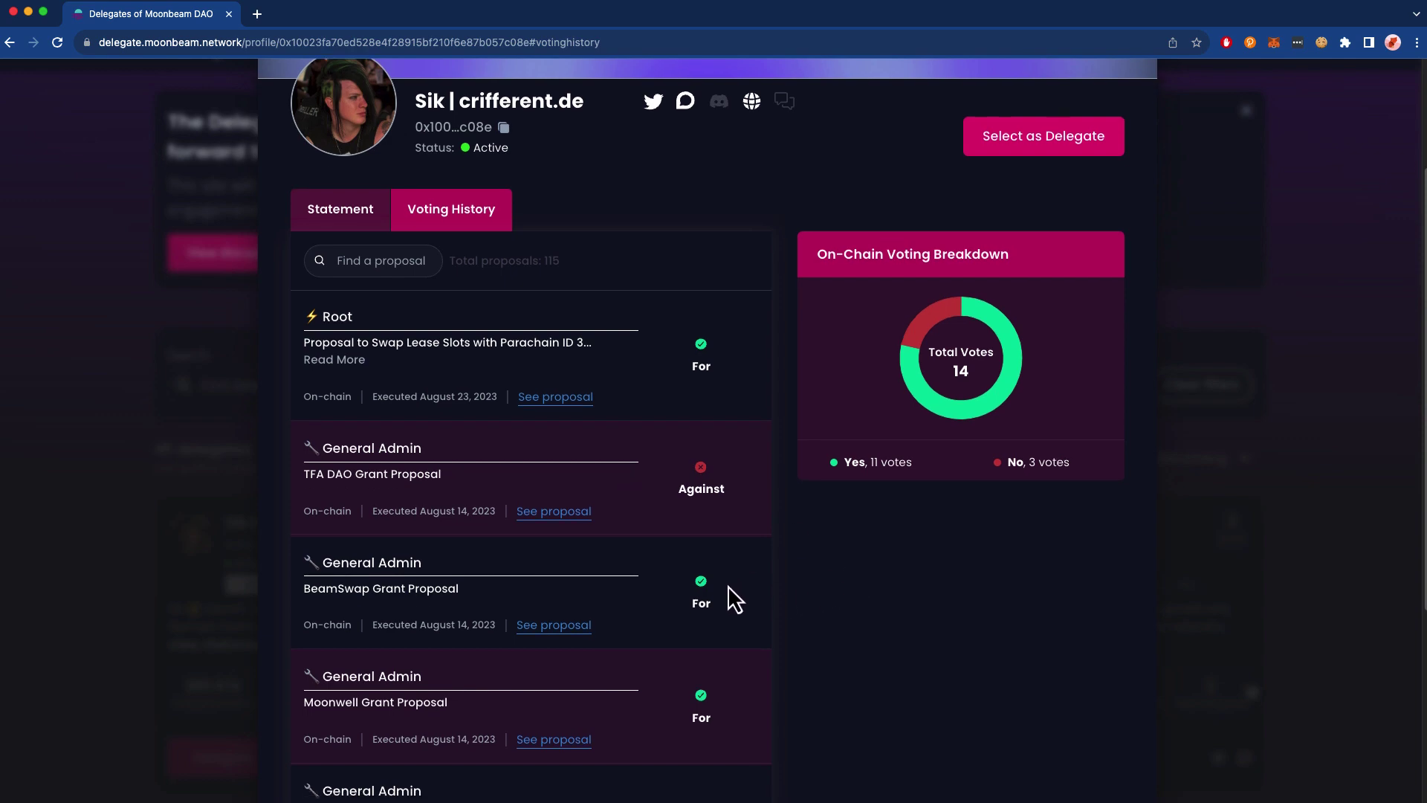
scroll(713, 446, down, 4)
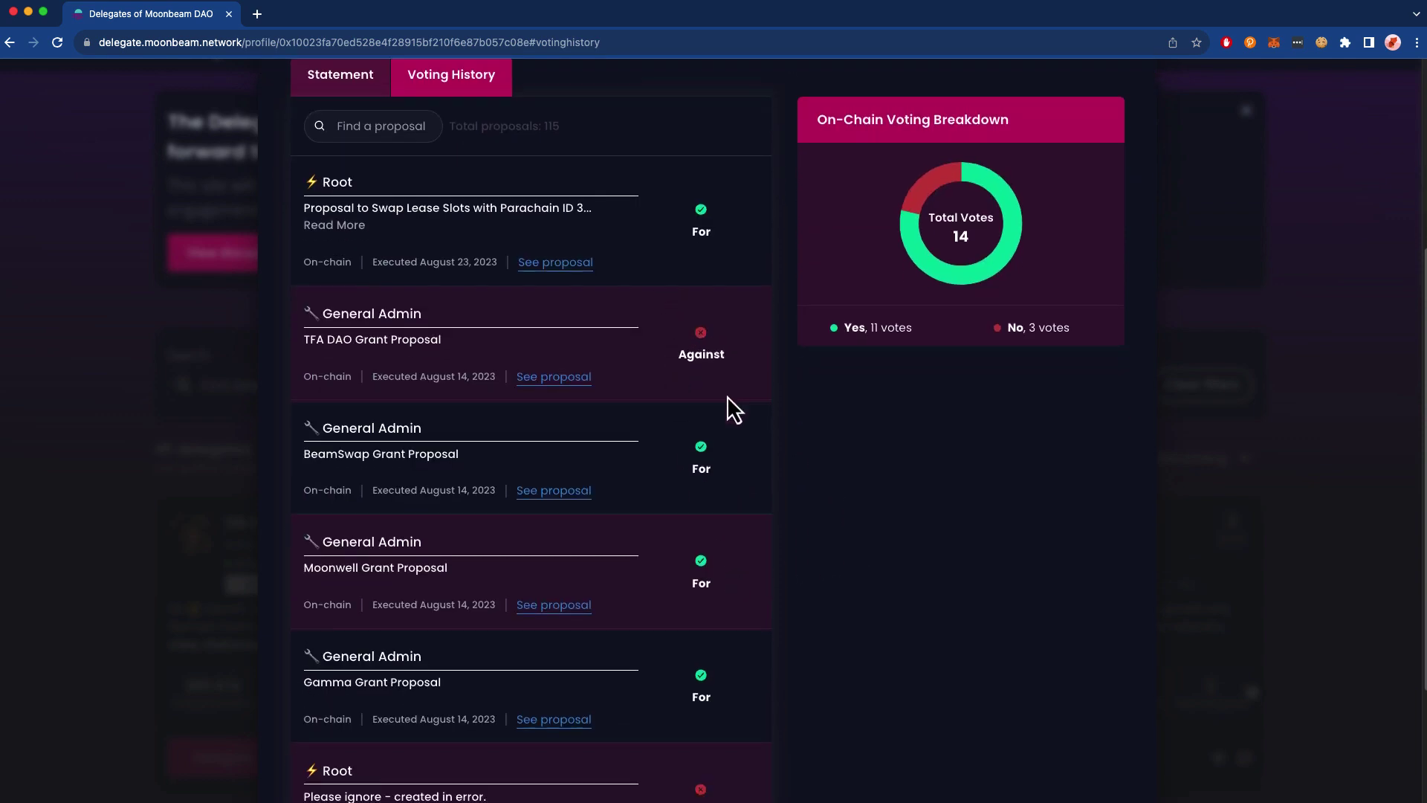
click(500, 691)
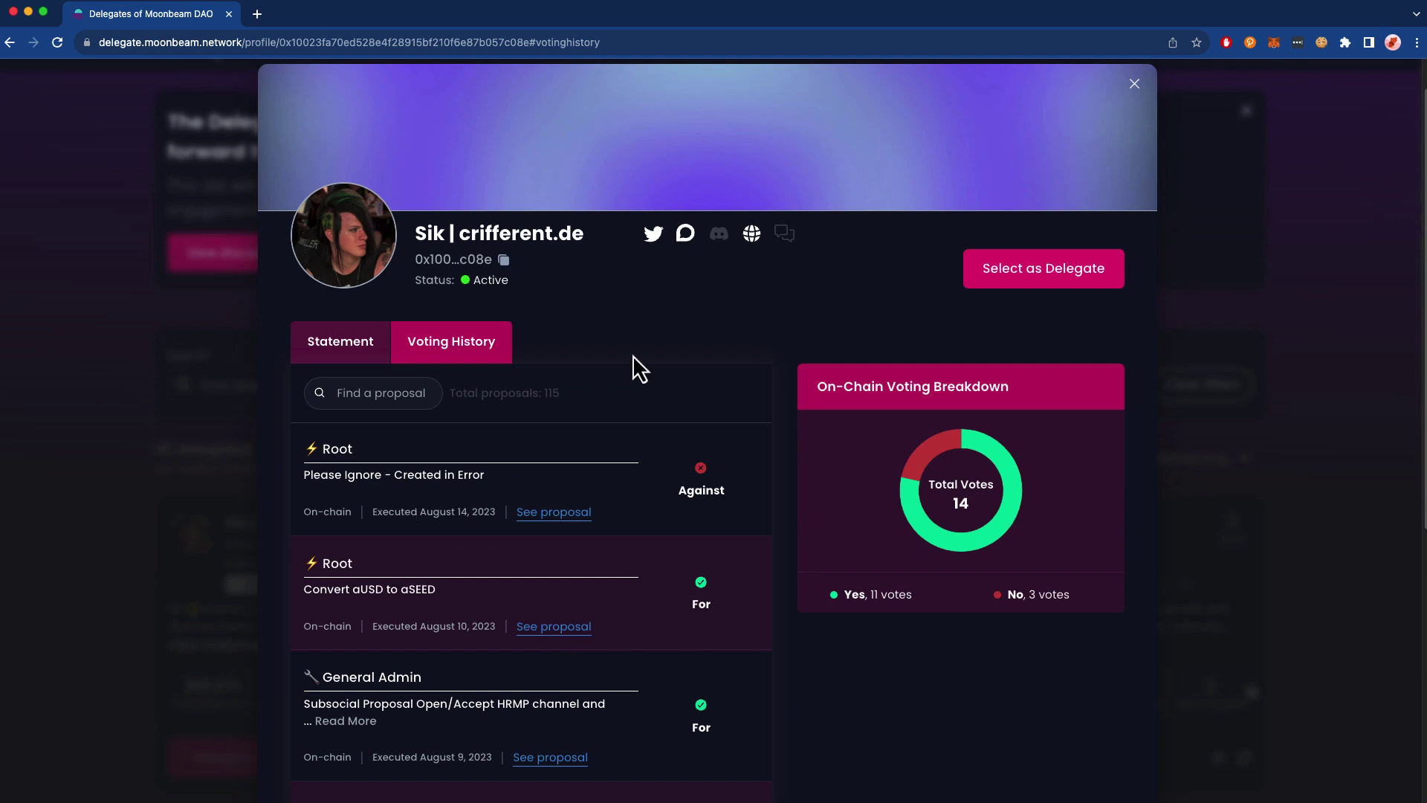
- Start a delegation to this delegate, changing 14.9 to 2 GLMR on the General Admin track
click(1013, 280)
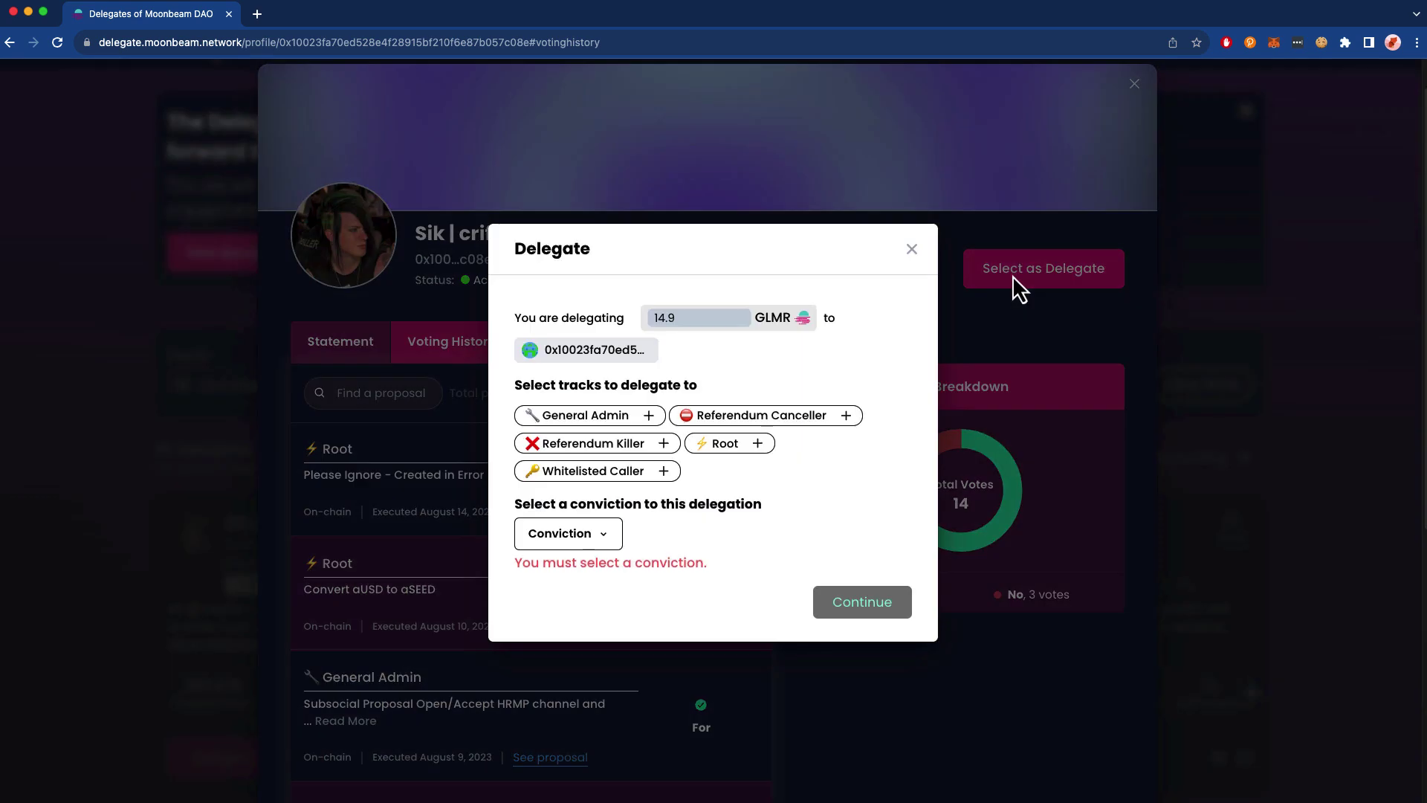
click(704, 320)
key(BackSpace)
key(BackSpace)
key(BackSpace)
key(BackSpace)
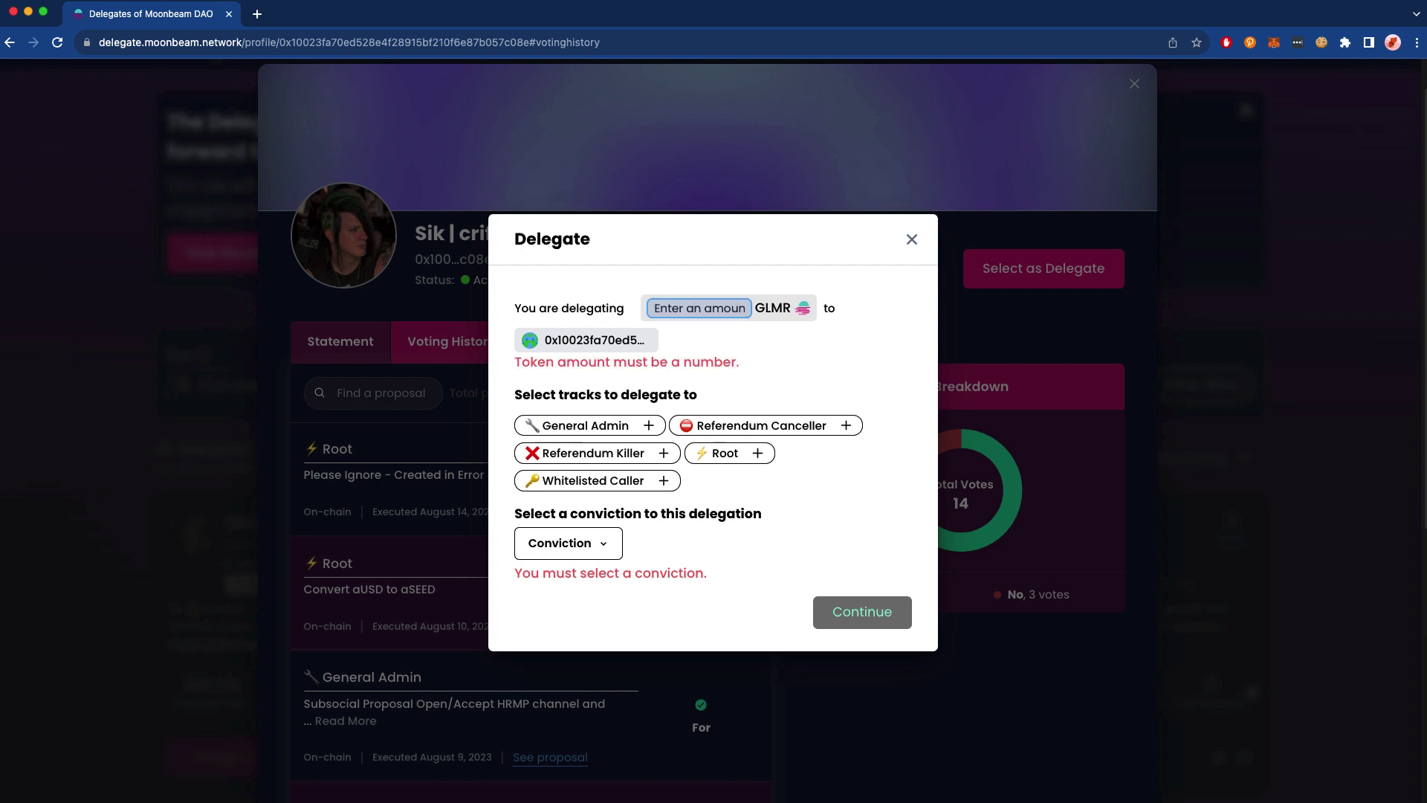
text(2)
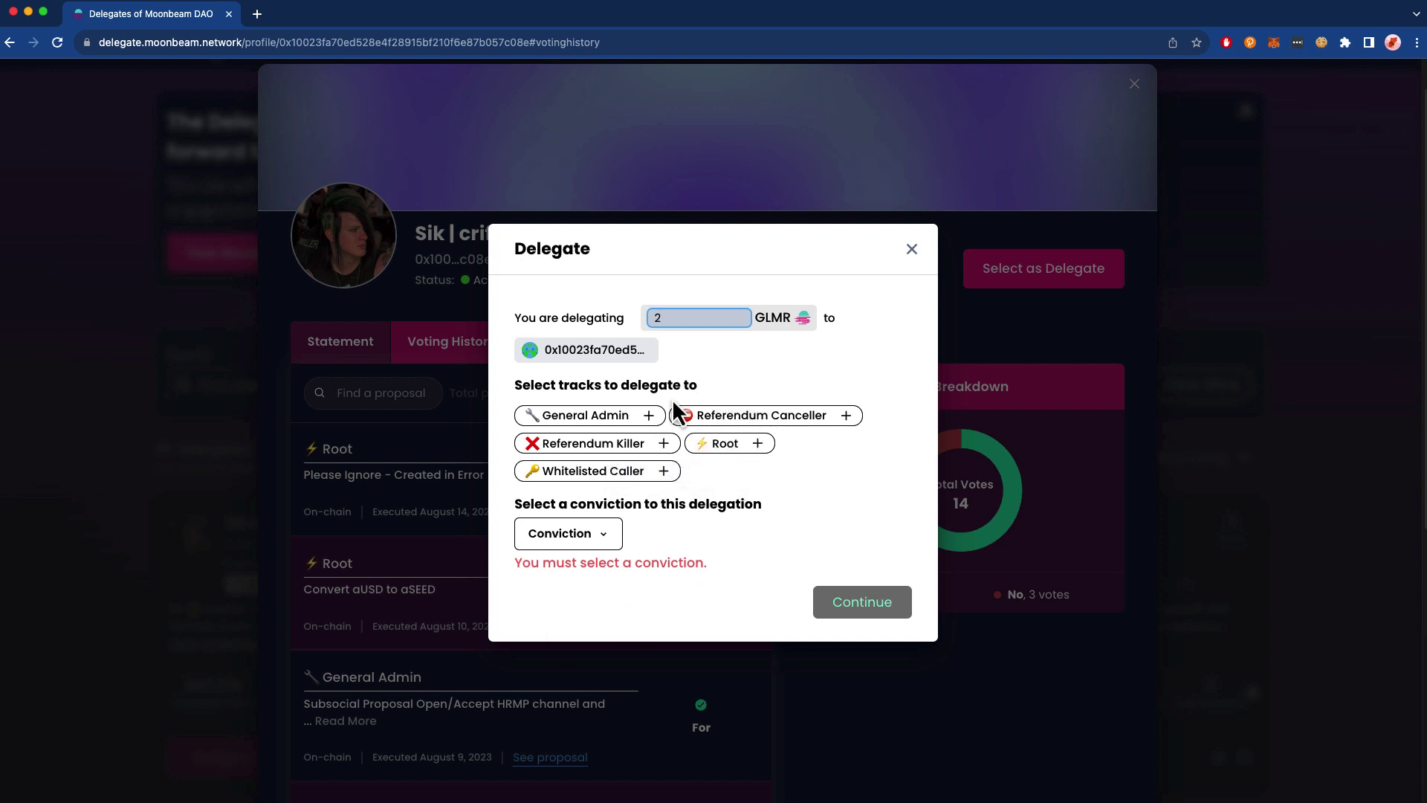
click(609, 414)
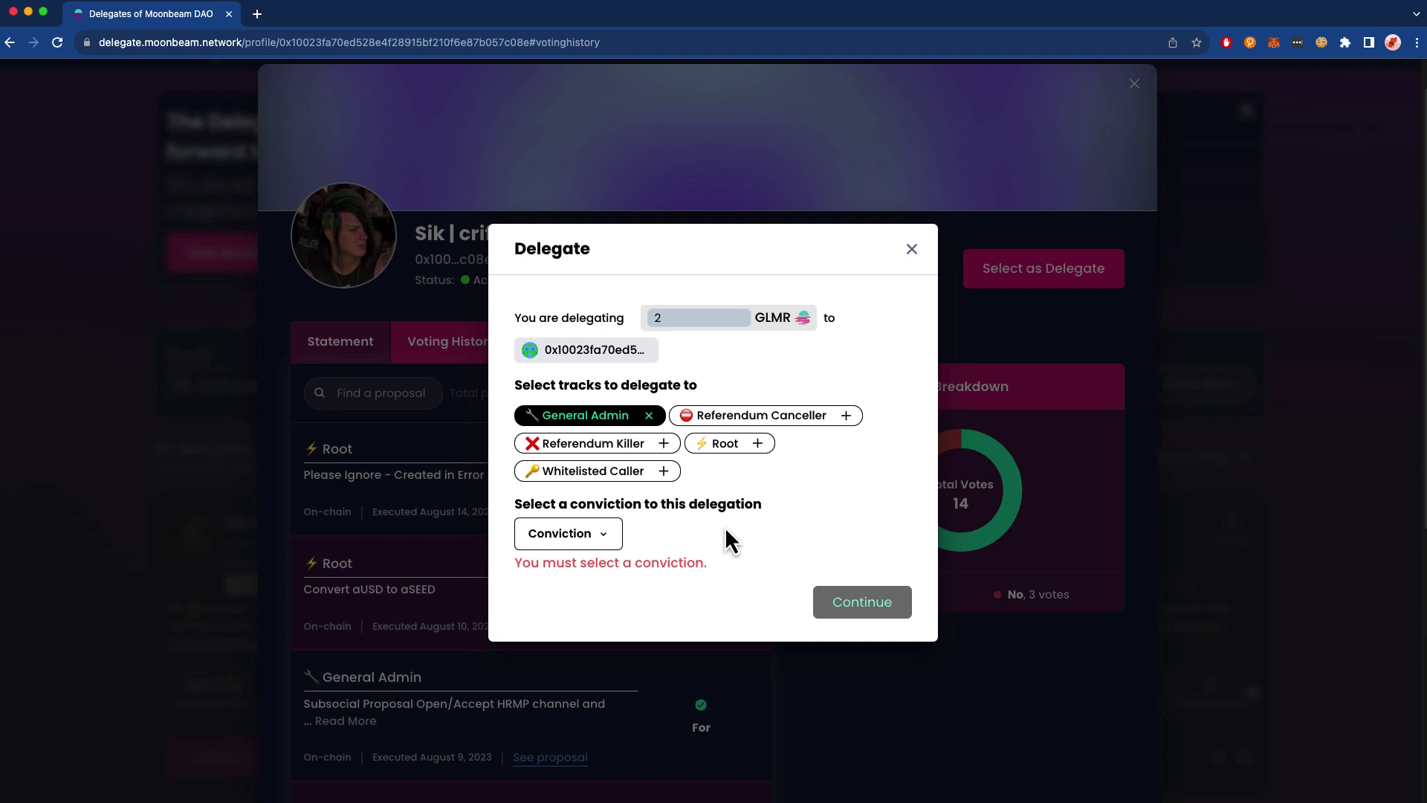
- Choose 0.1x no-lockup conviction, continue, and confirm the delegation in MetaMask
click(598, 536)
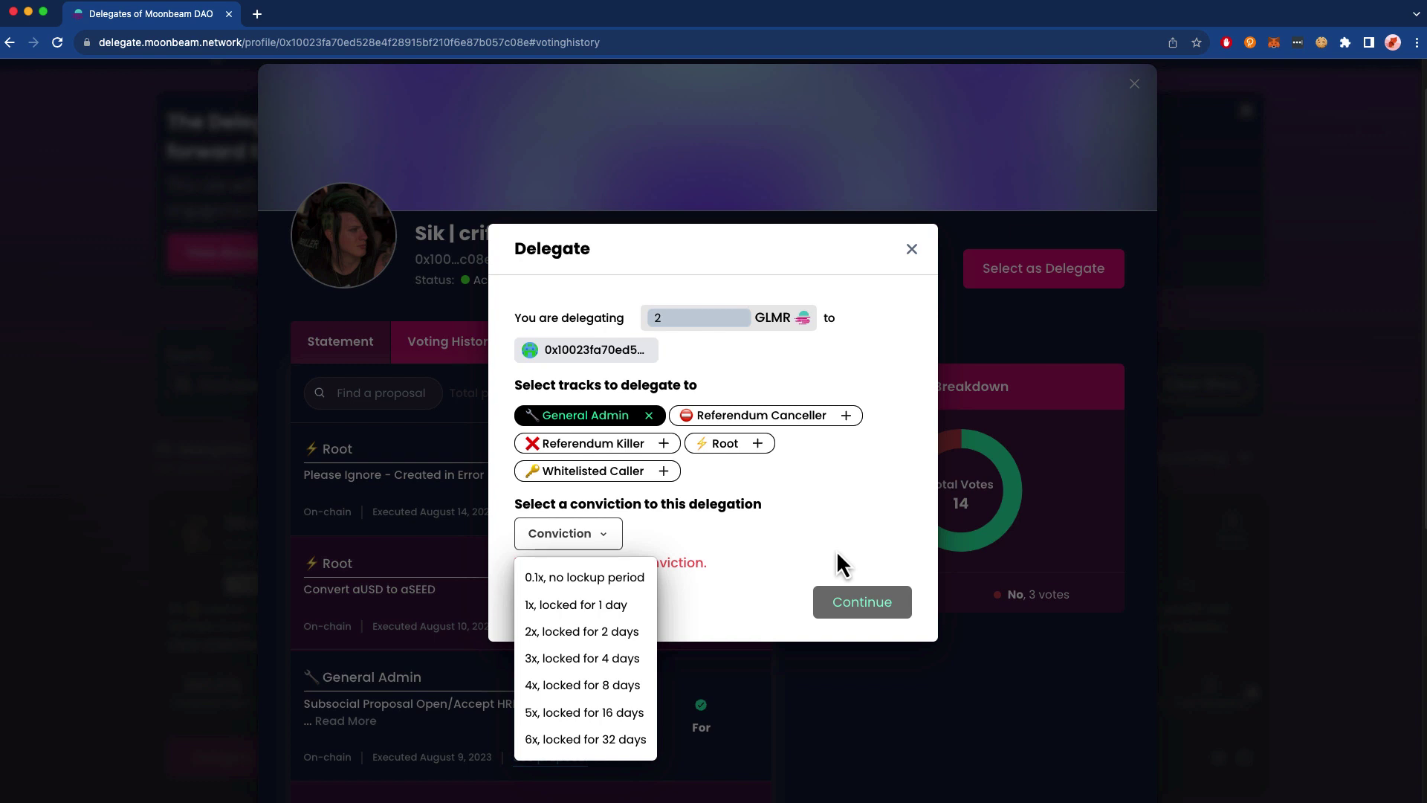
click(591, 579)
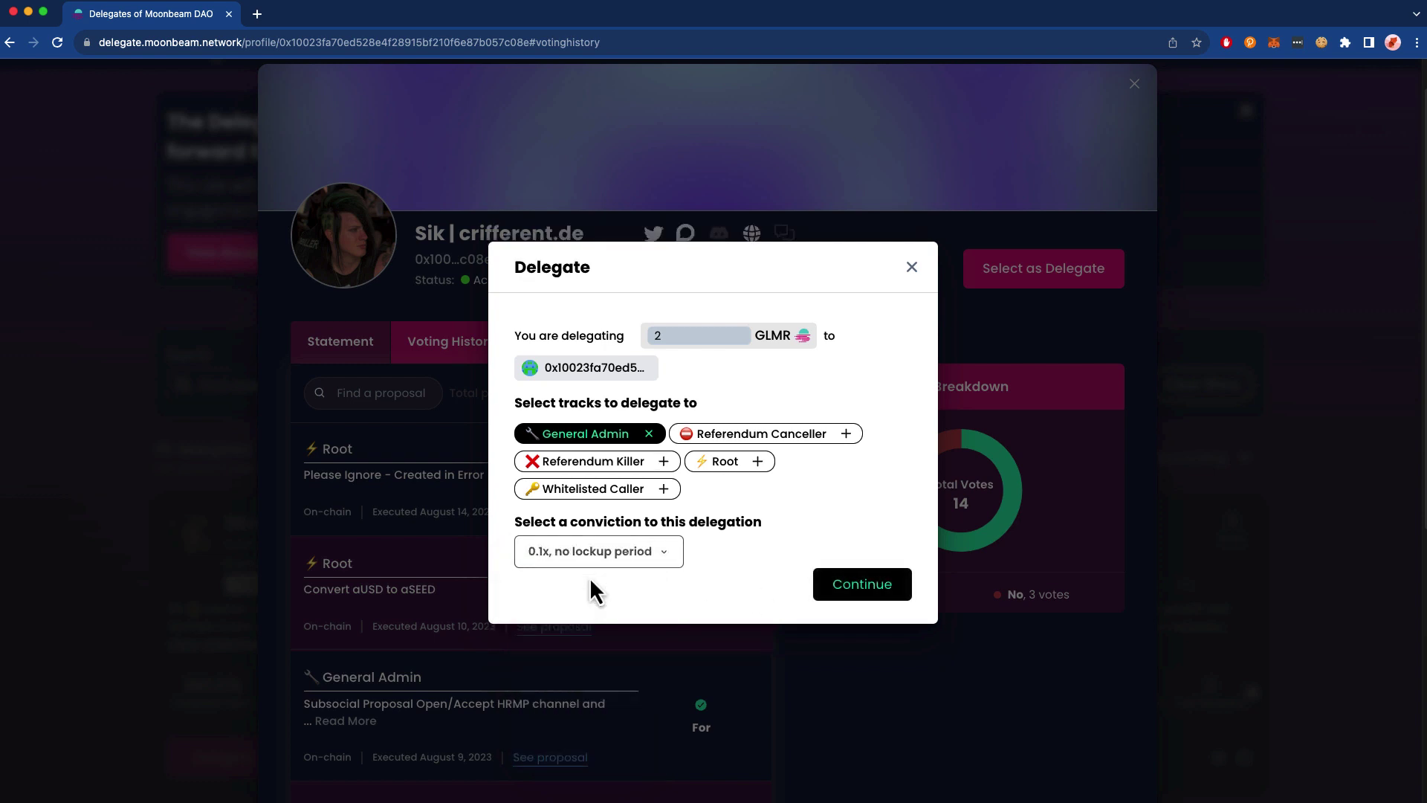
click(862, 588)
scroll(1227, 436, down, 1)
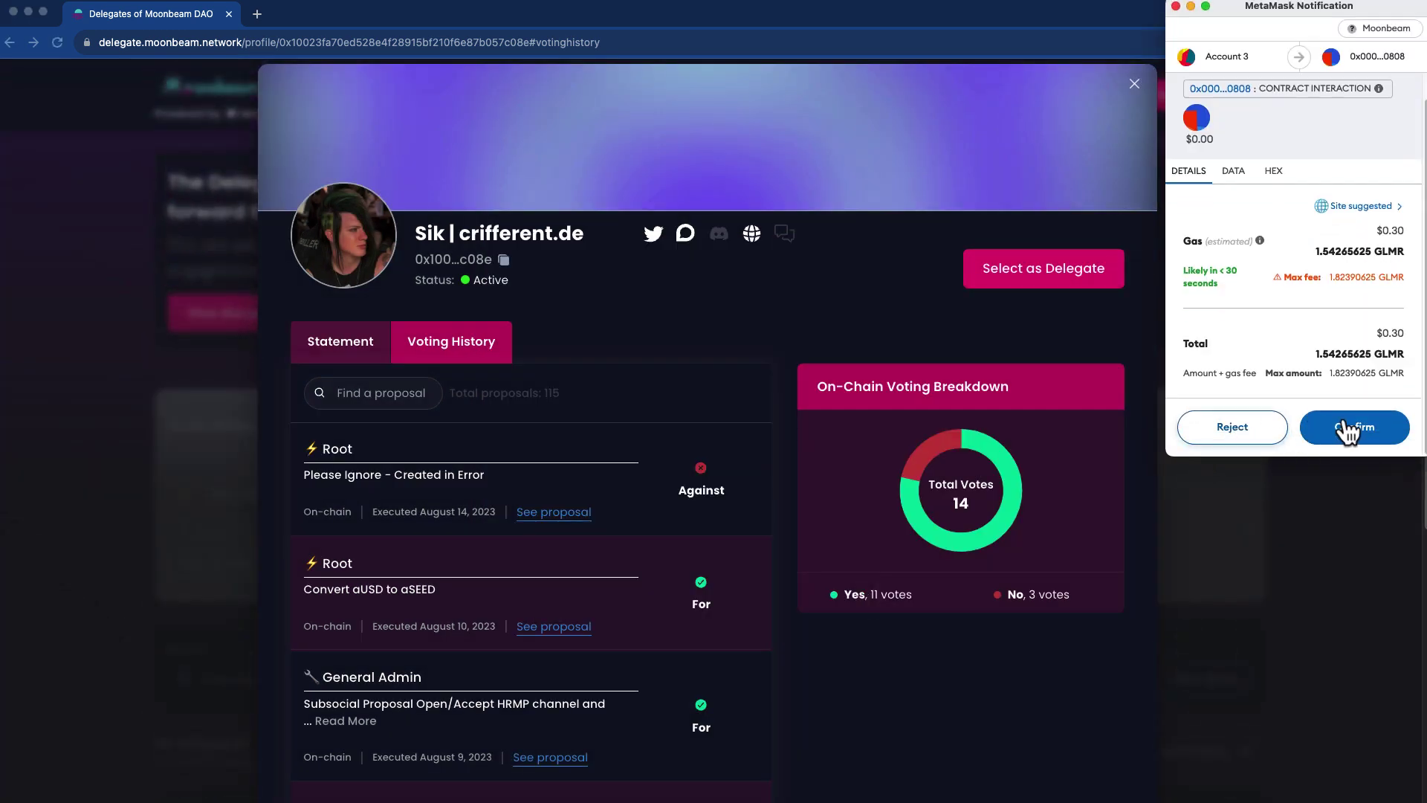
click(1354, 427)
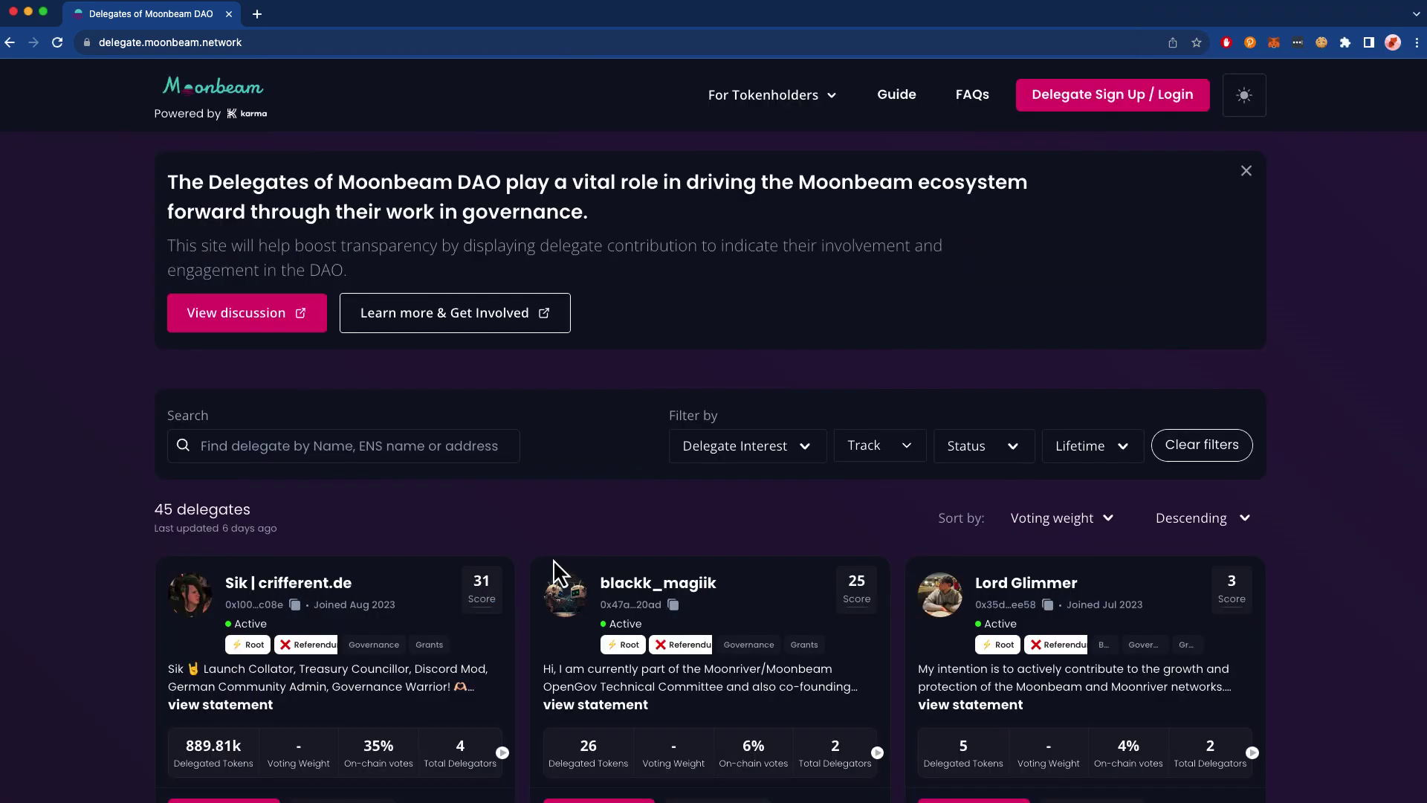
- Open the second delegate and set up a 2 GLMR delegation on the Root track
click(636, 587)
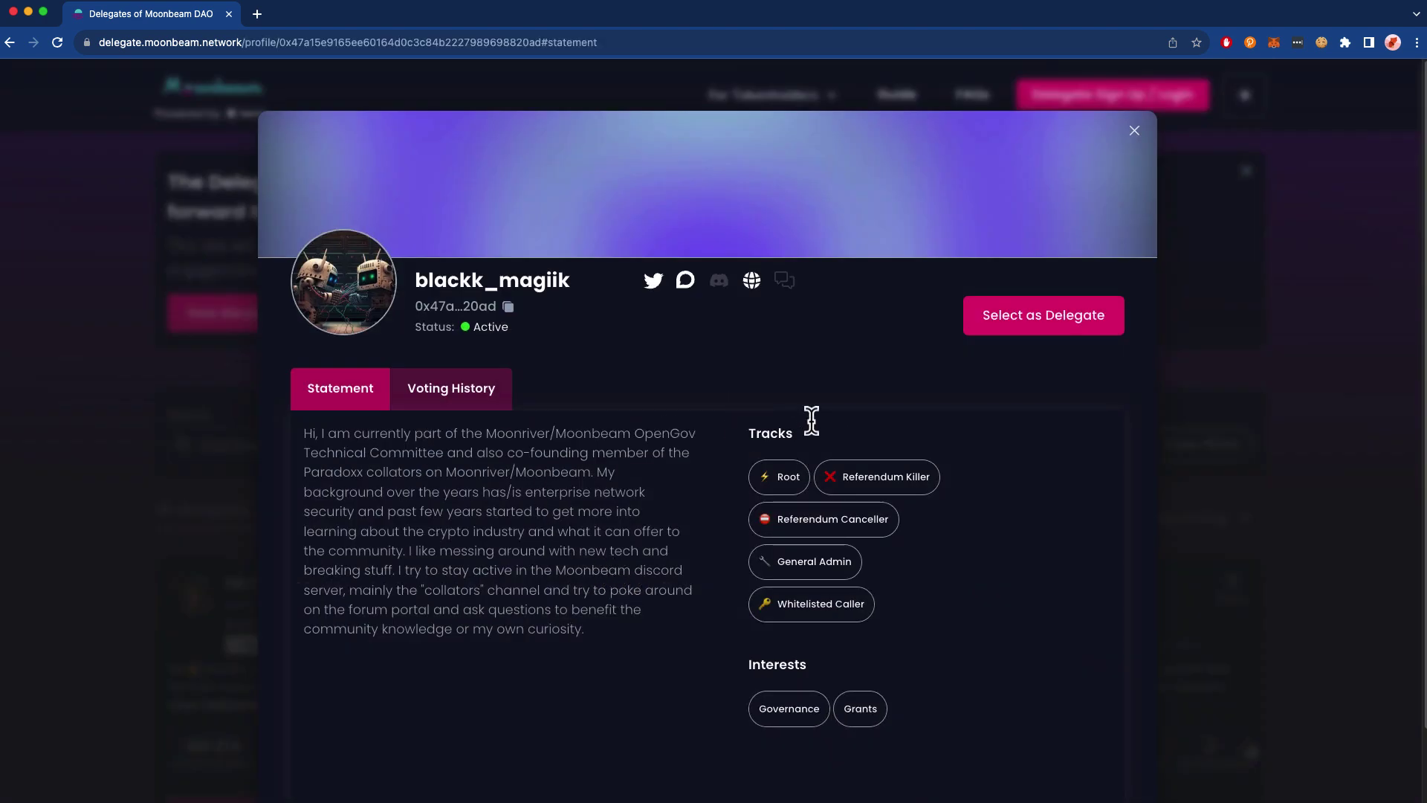
click(1050, 324)
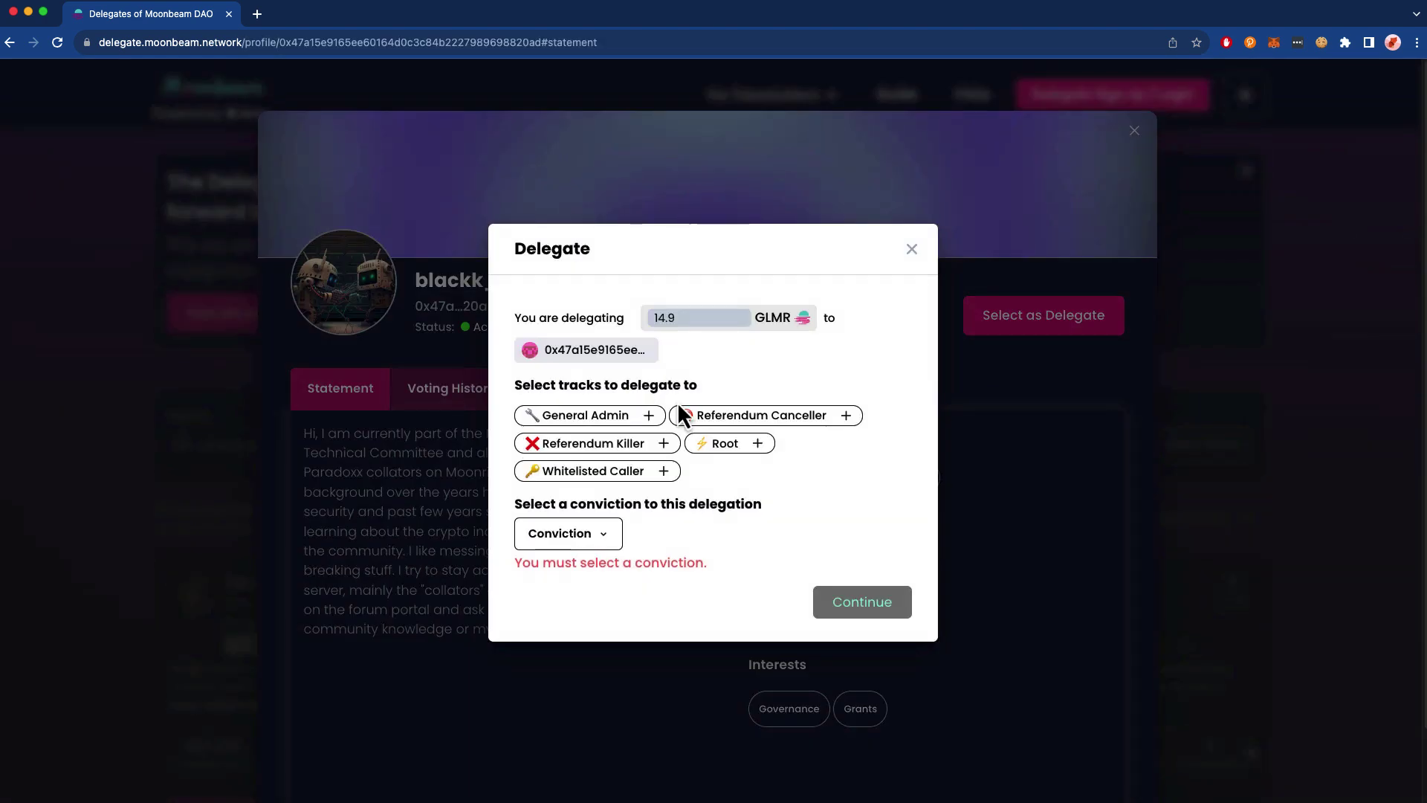
click(726, 445)
drag(701, 319, 637, 318)
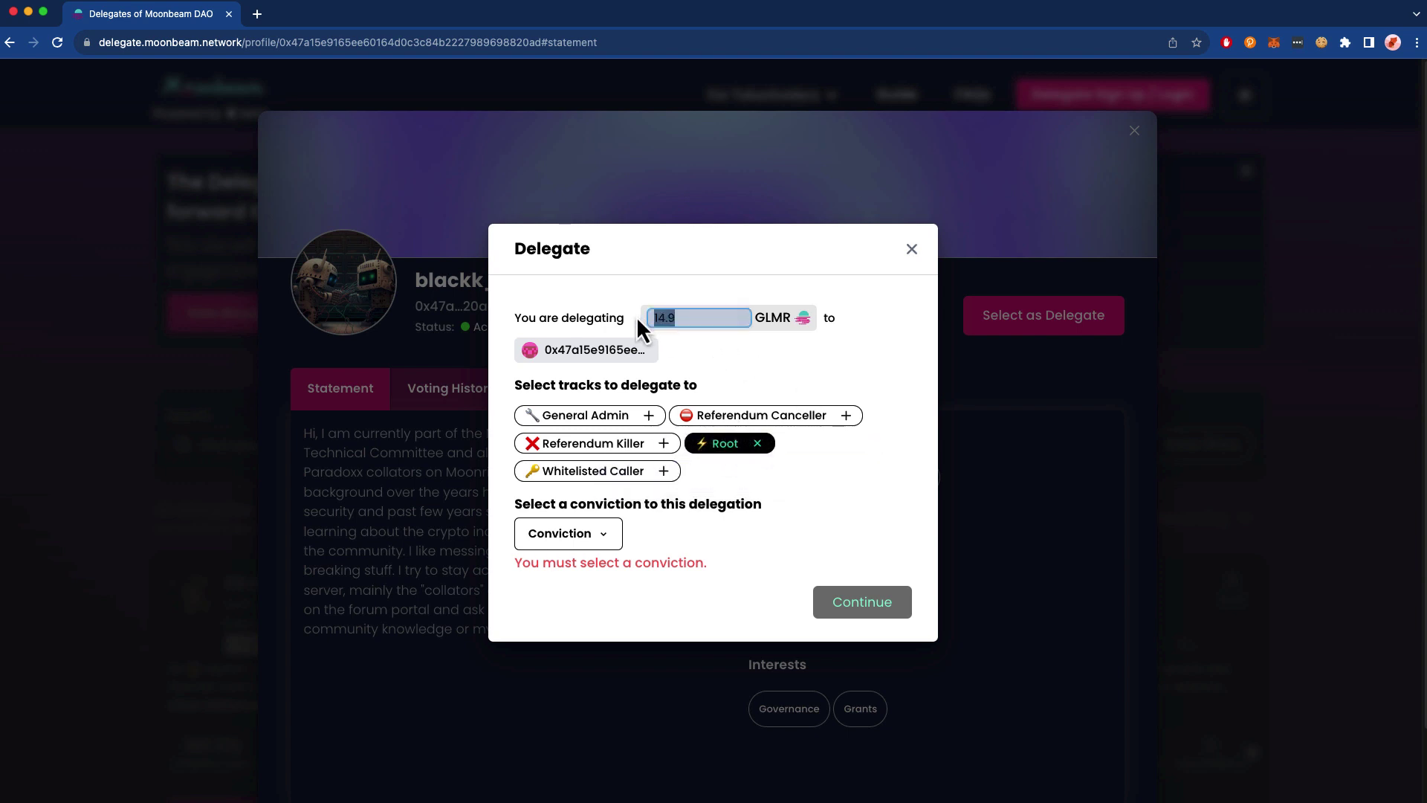
text(2)
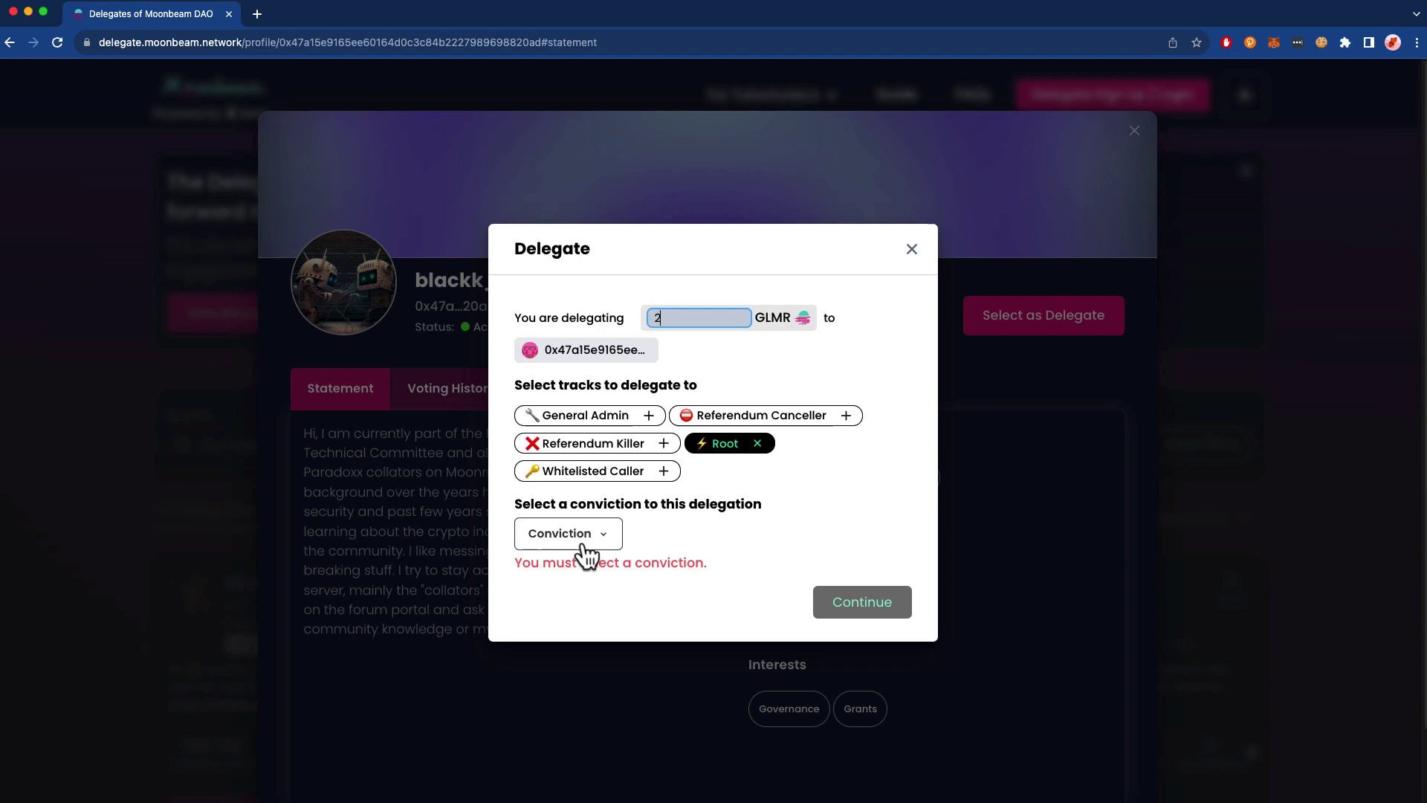
- Apply 0.1x no-lockup conviction and confirm the Root delegation in MetaMask
click(584, 548)
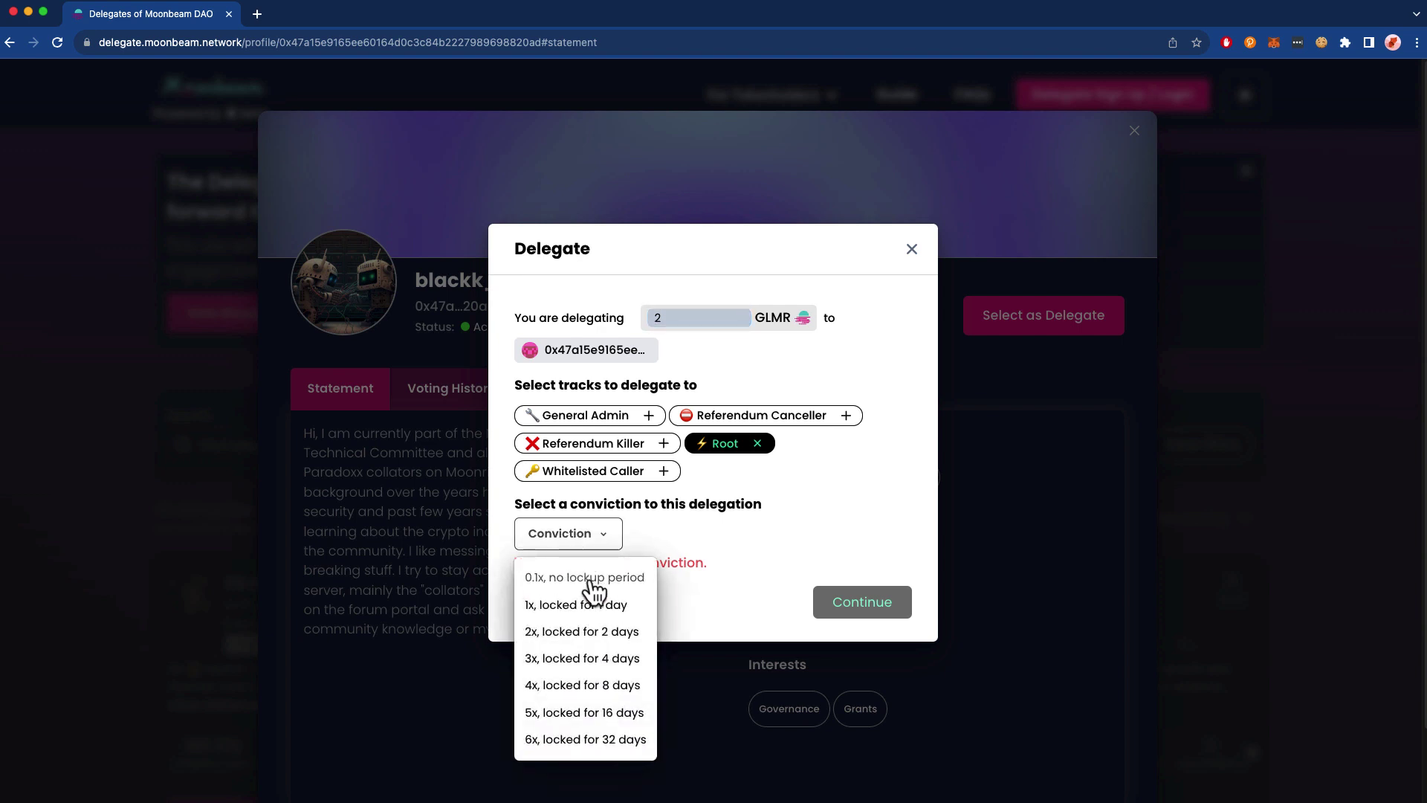
click(587, 578)
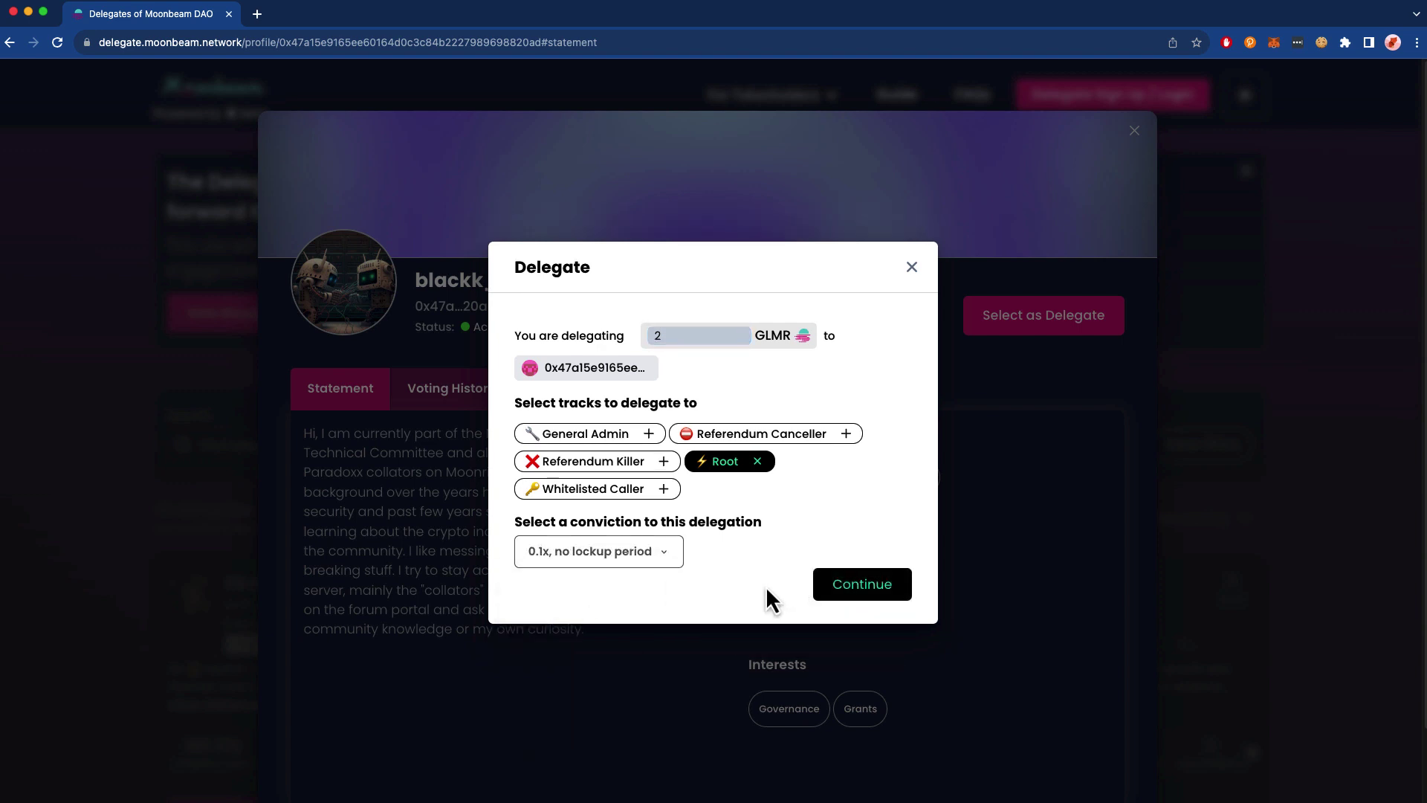
click(860, 585)
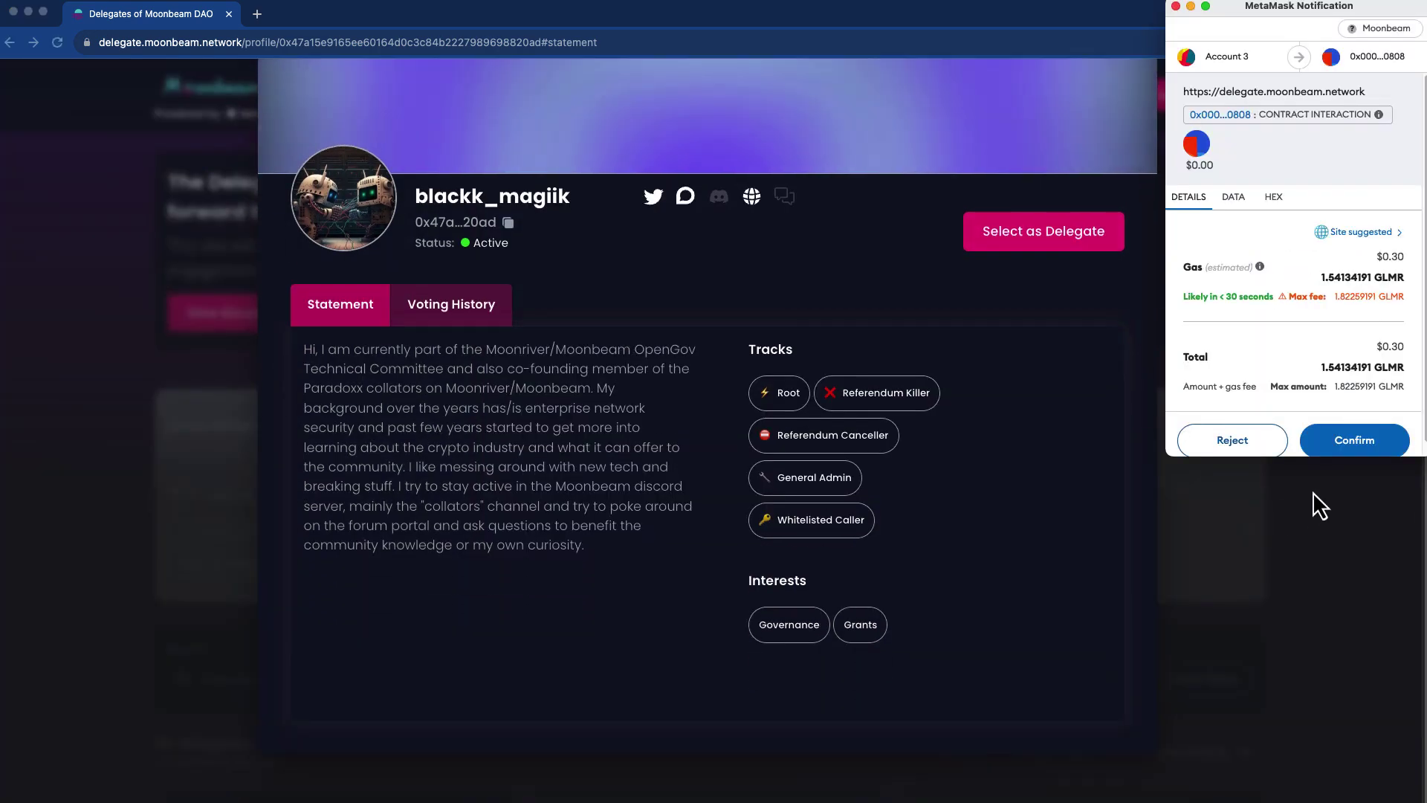
click(1360, 449)
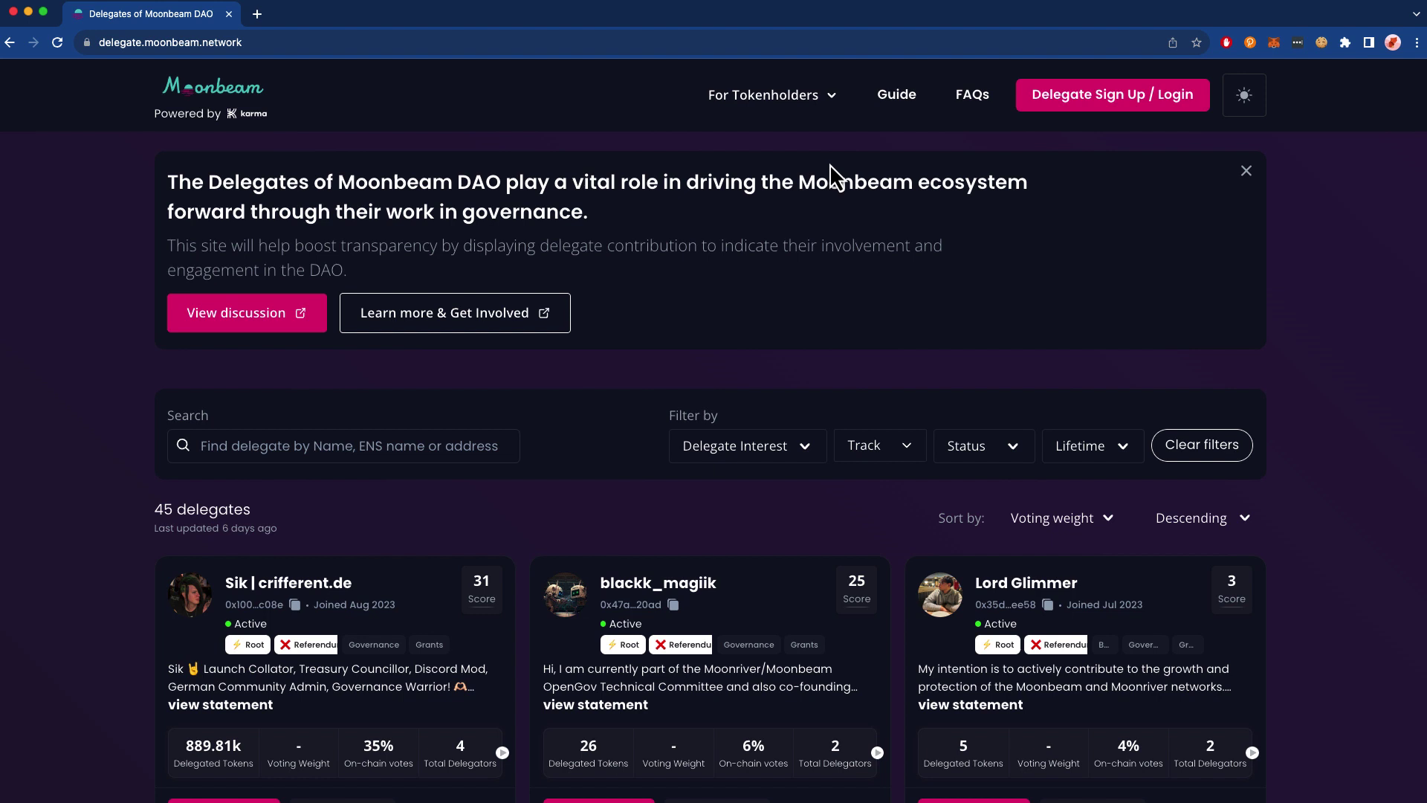
- Look up the pasted wallet address in Delegate Look Up and review its Root and General Admin delegations
click(752, 99)
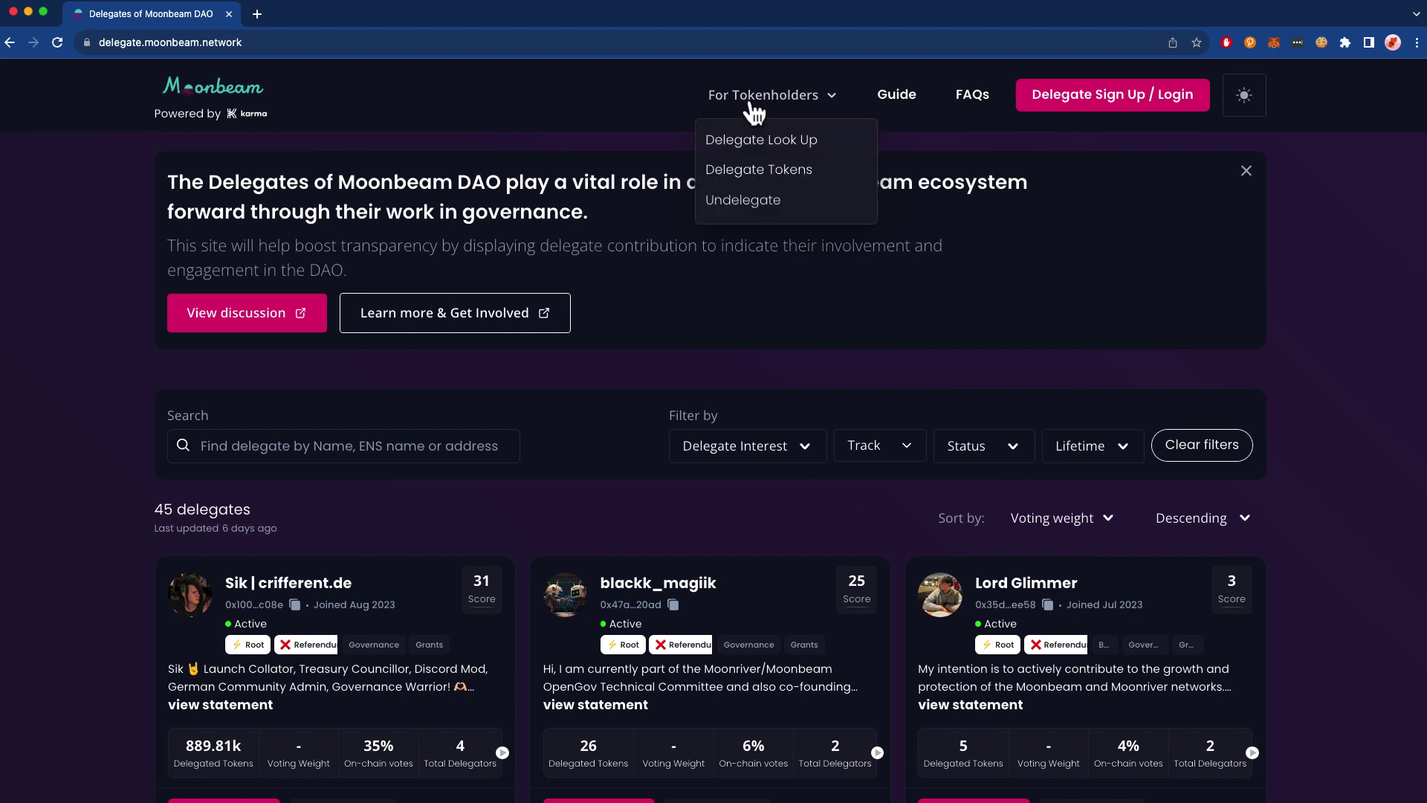
click(749, 142)
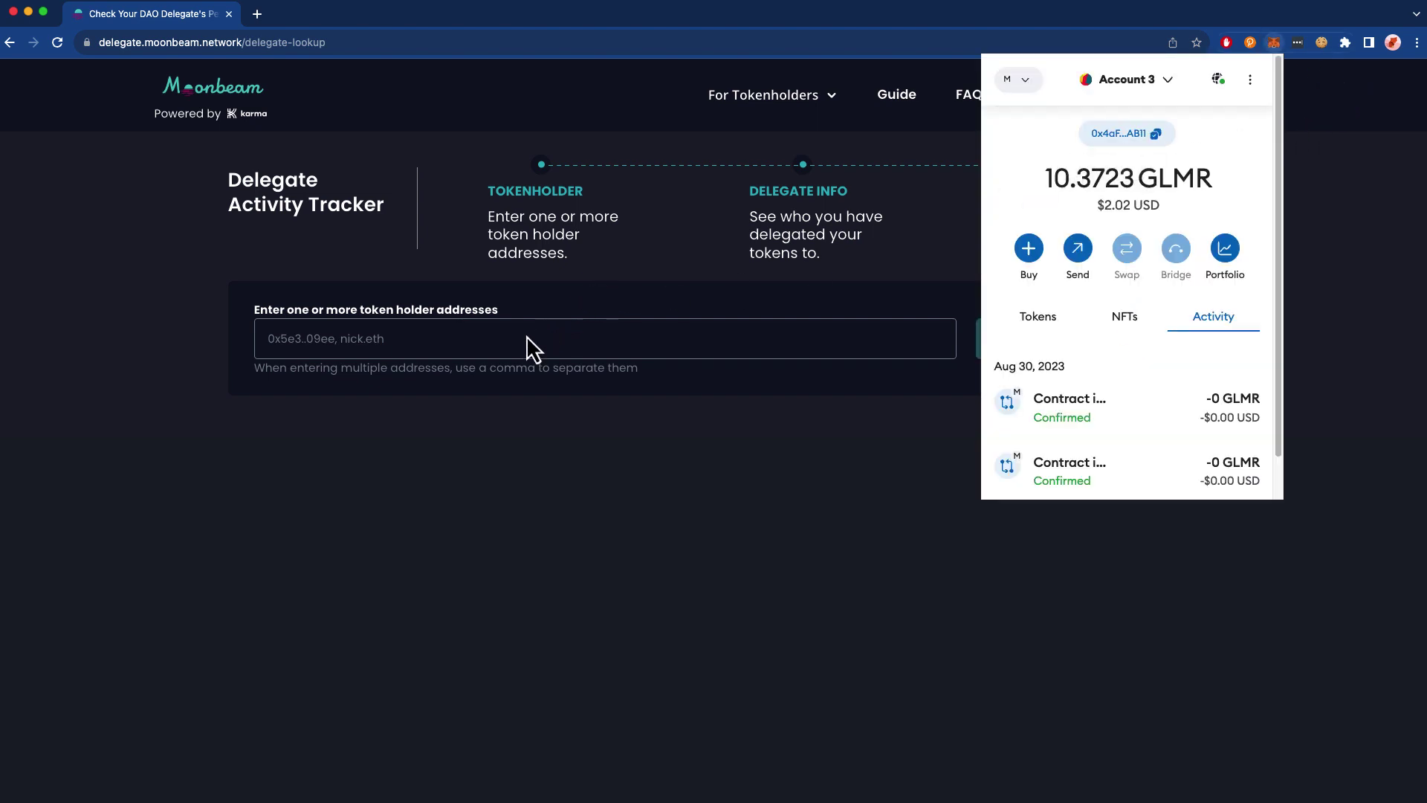
click(426, 346)
text(0x4aF0a845C374c6bF114C02dbC29EF93fBdD2AB11)
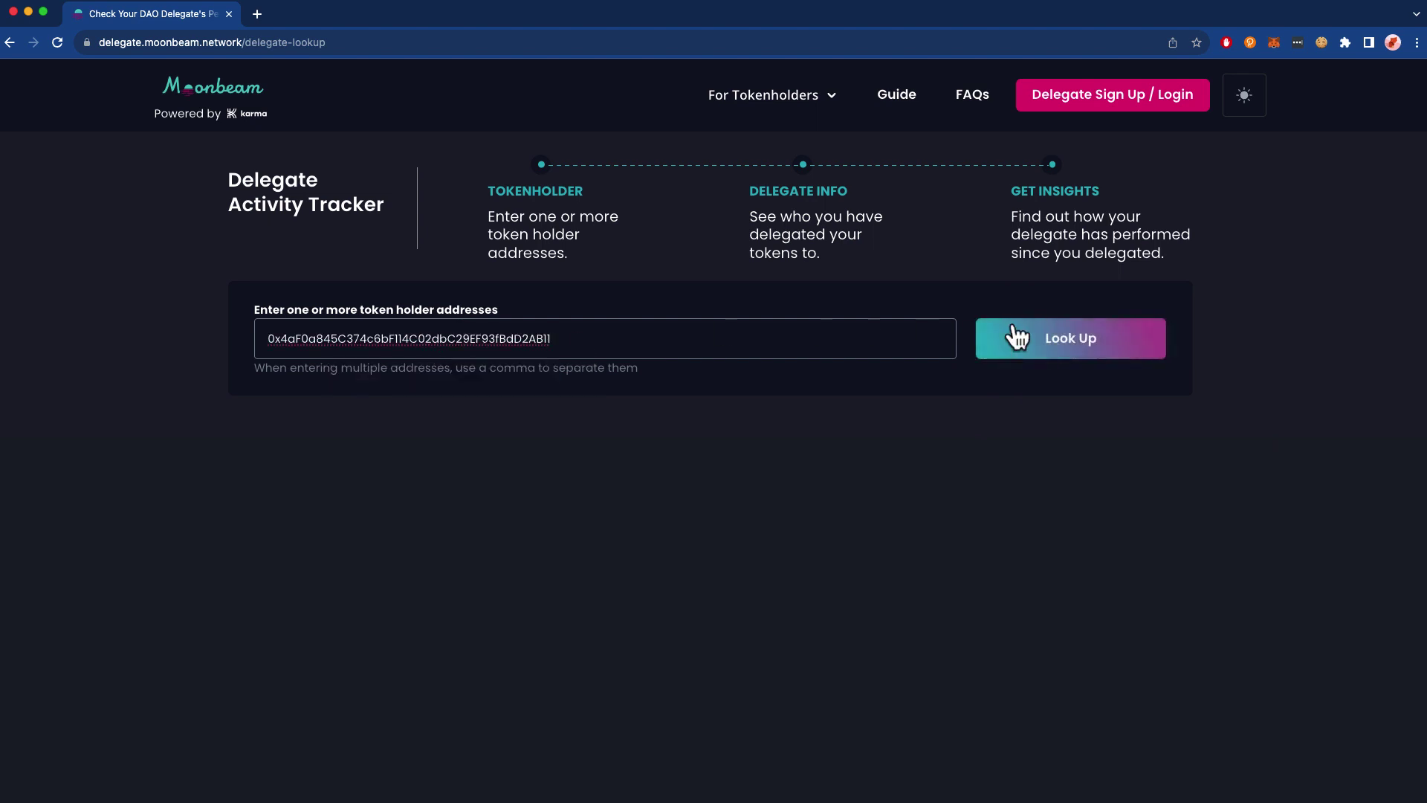
click(1018, 338)
scroll(123, 375, down, 2)
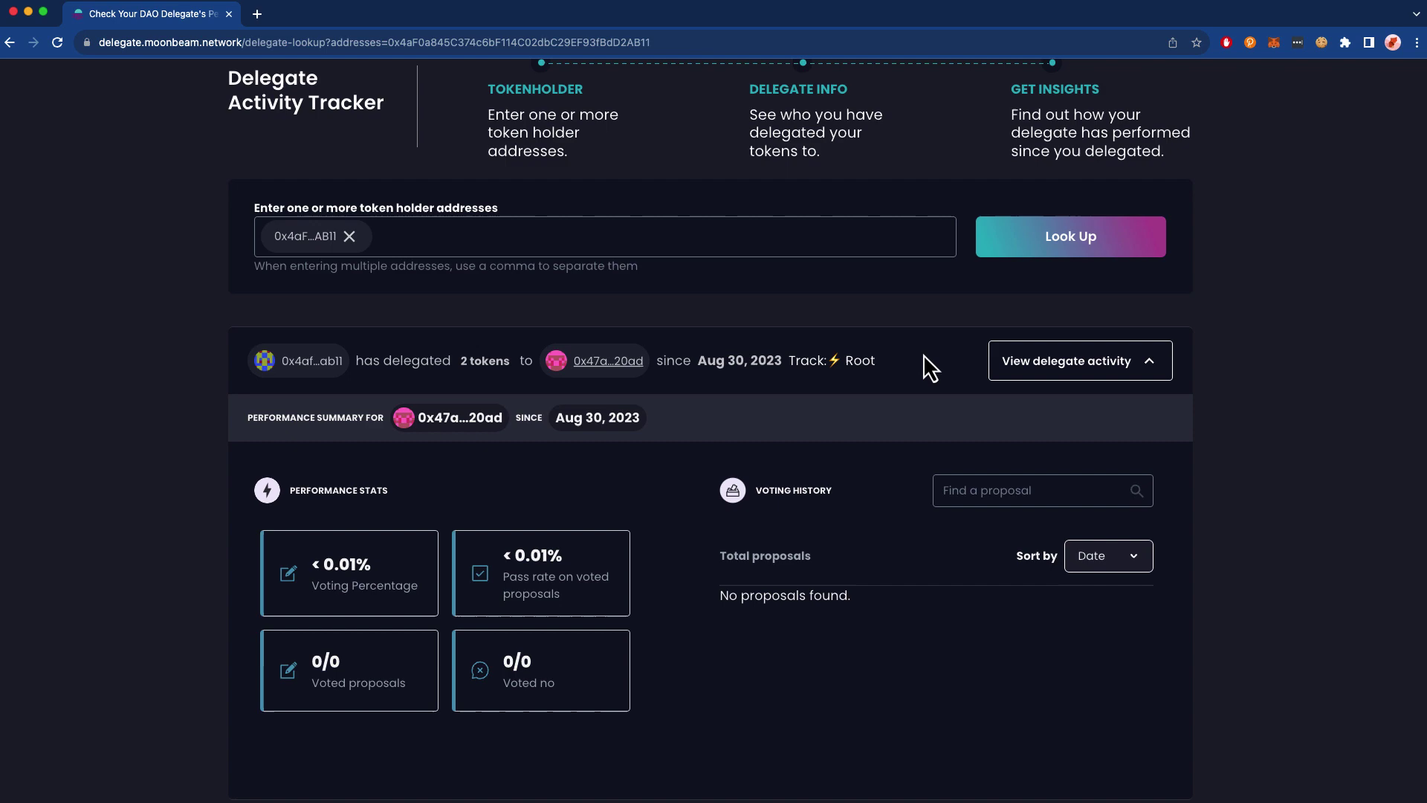
scroll(814, 364, down, 6)
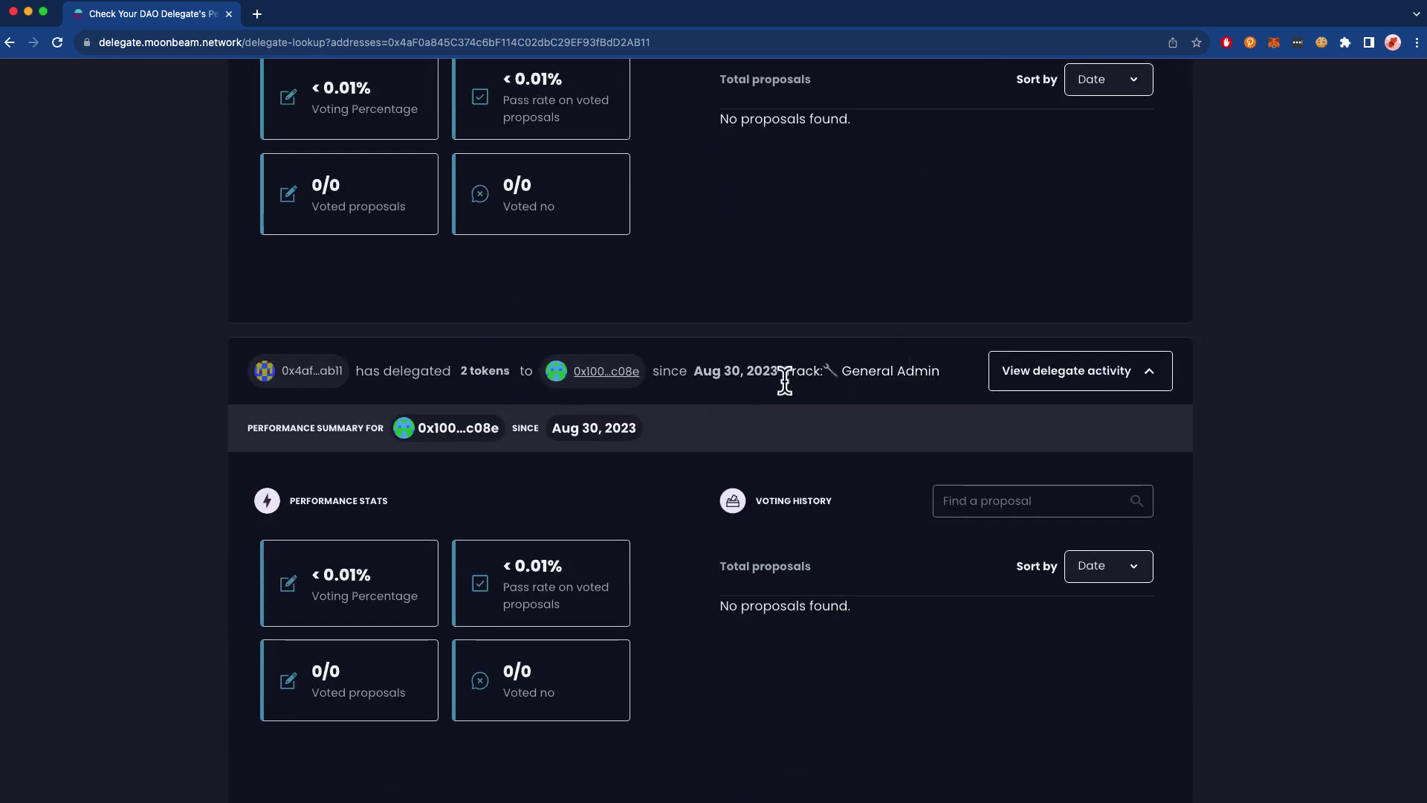
mouse_move(888, 371)
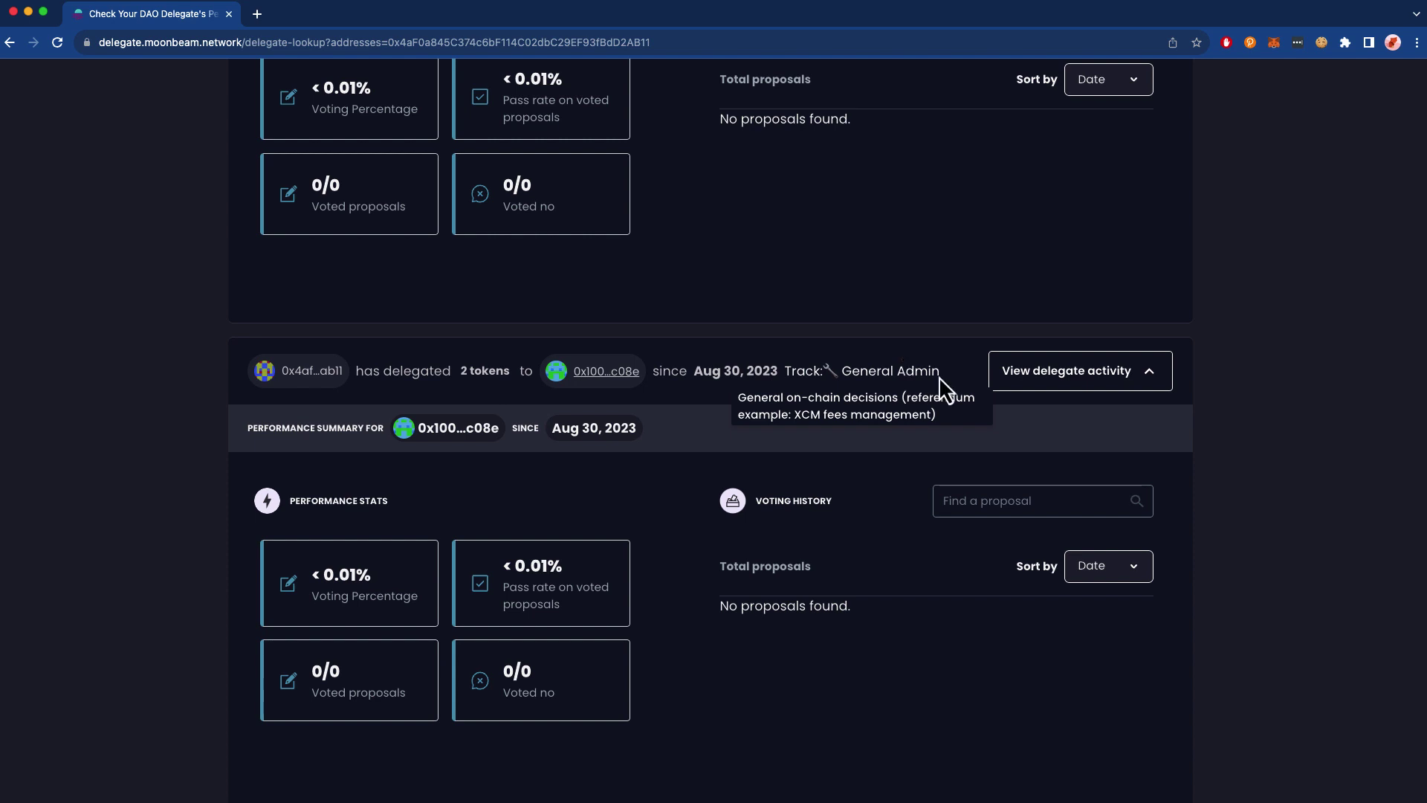
scroll(239, 623, up, 1)
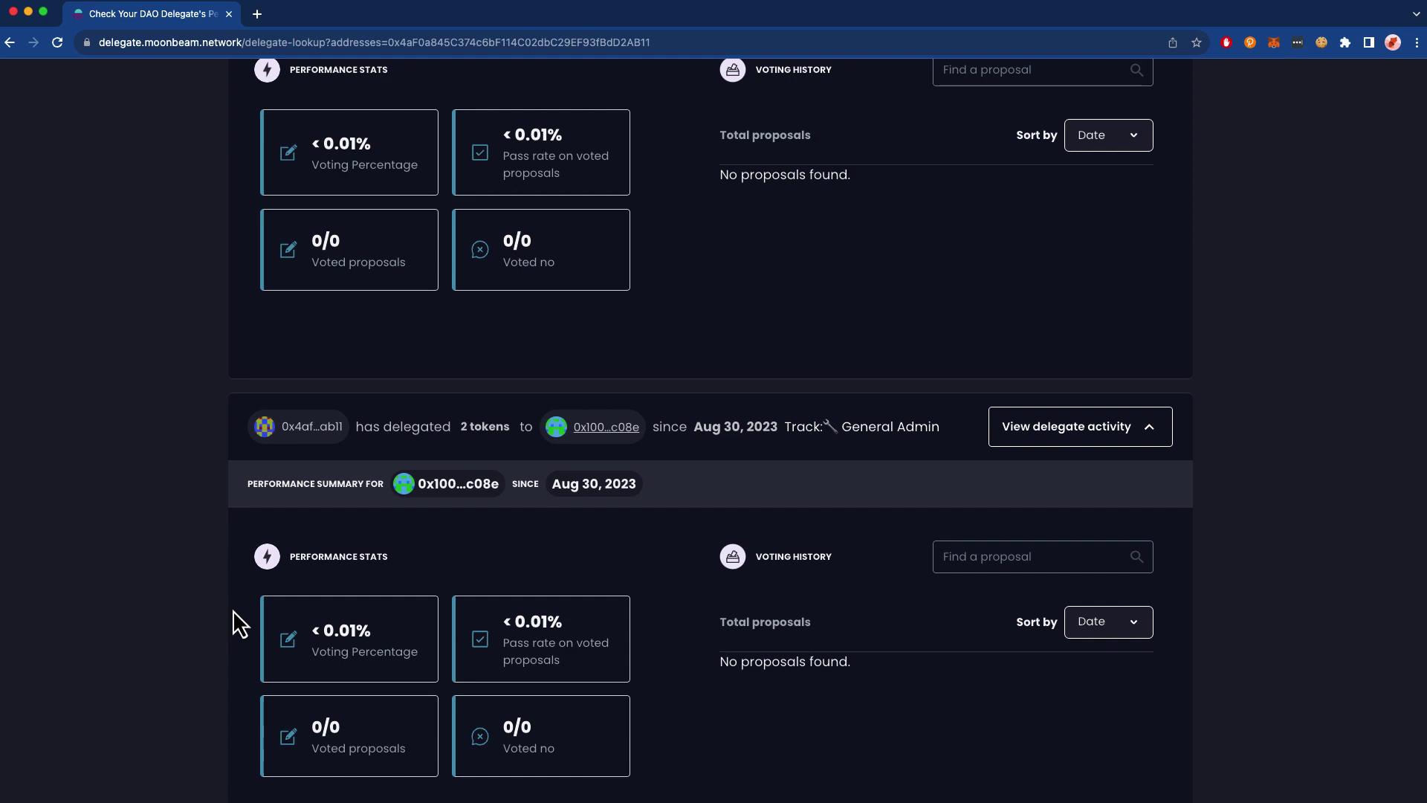
scroll(239, 623, up, 9)
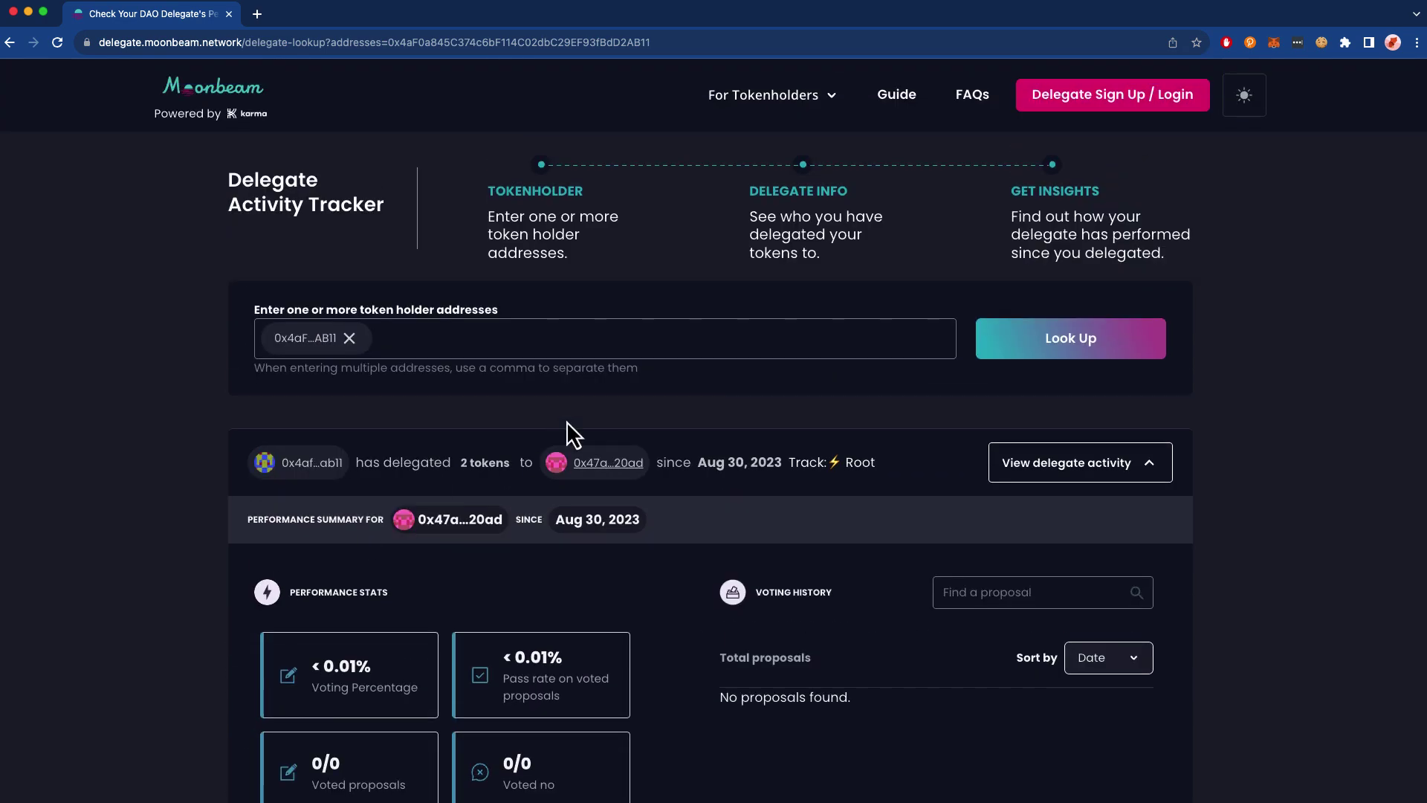
- Undelegate the 2 GLMR on the General Admin track and confirm it in MetaMask
click(783, 100)
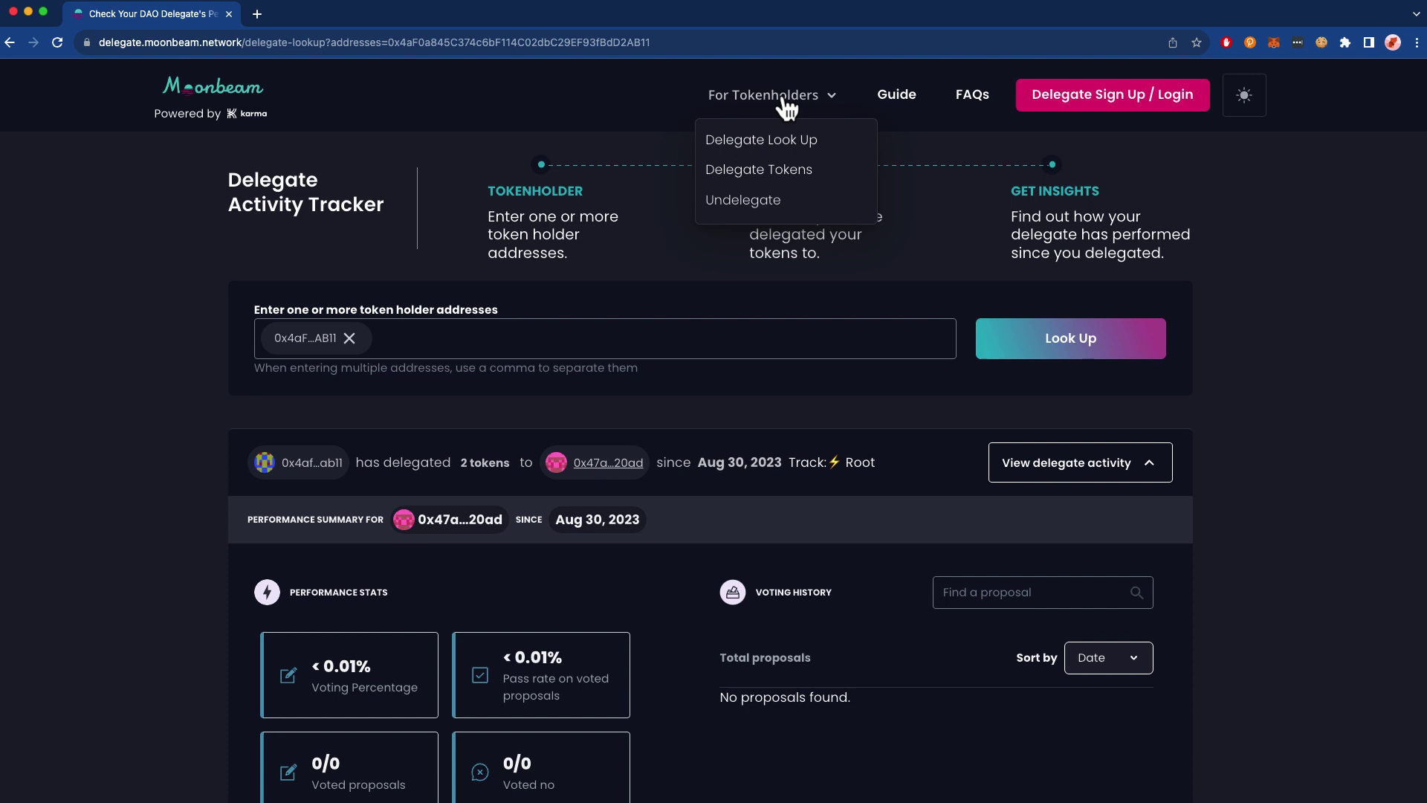
click(751, 199)
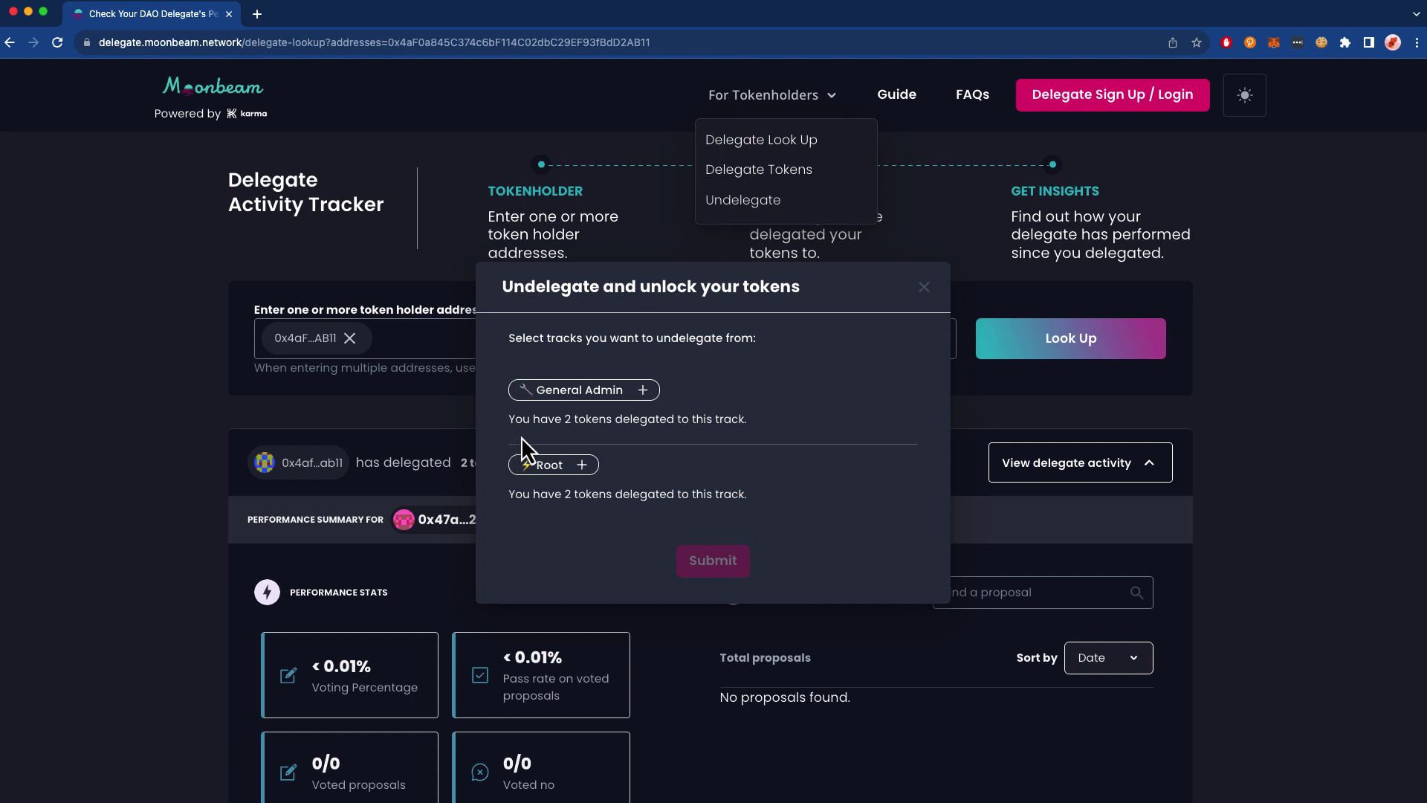
click(571, 405)
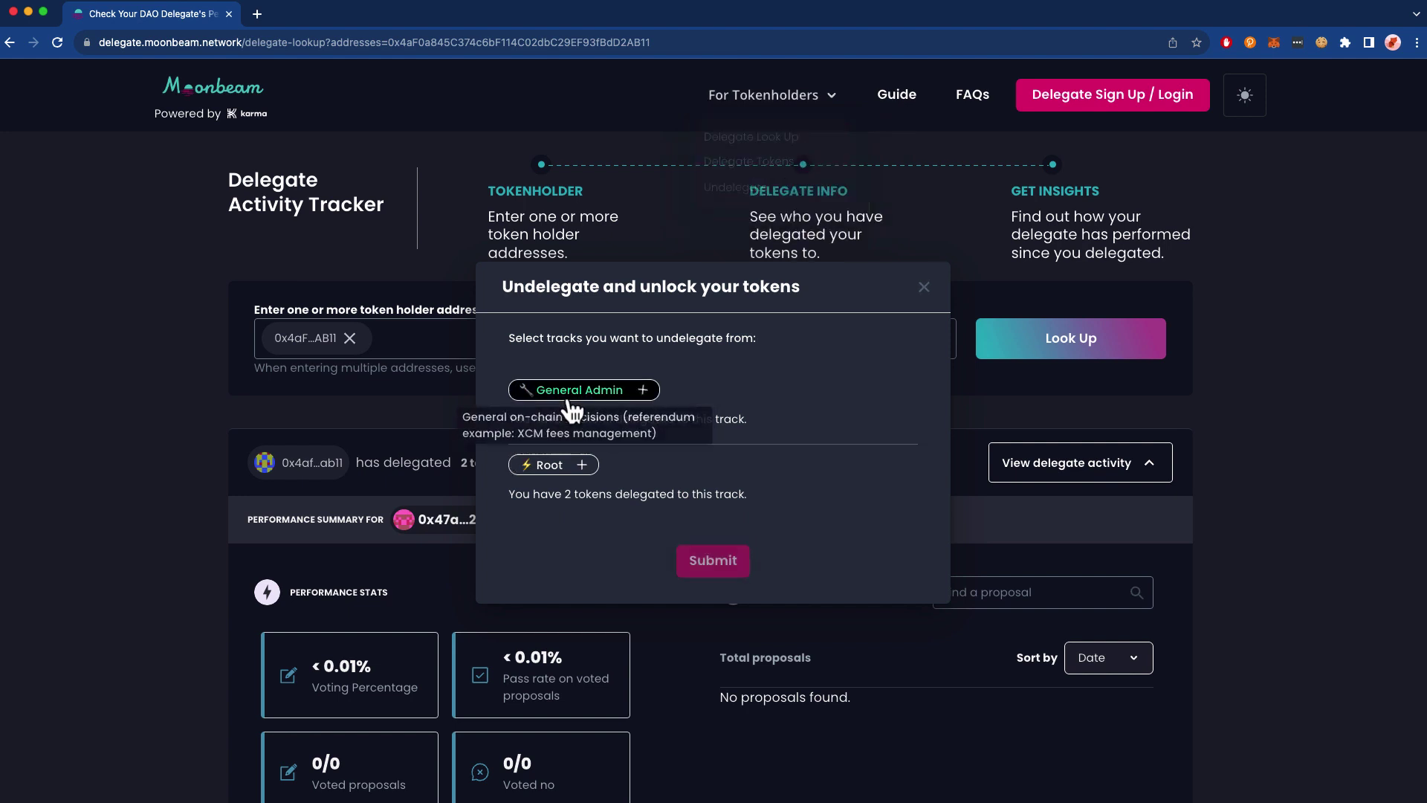
click(570, 467)
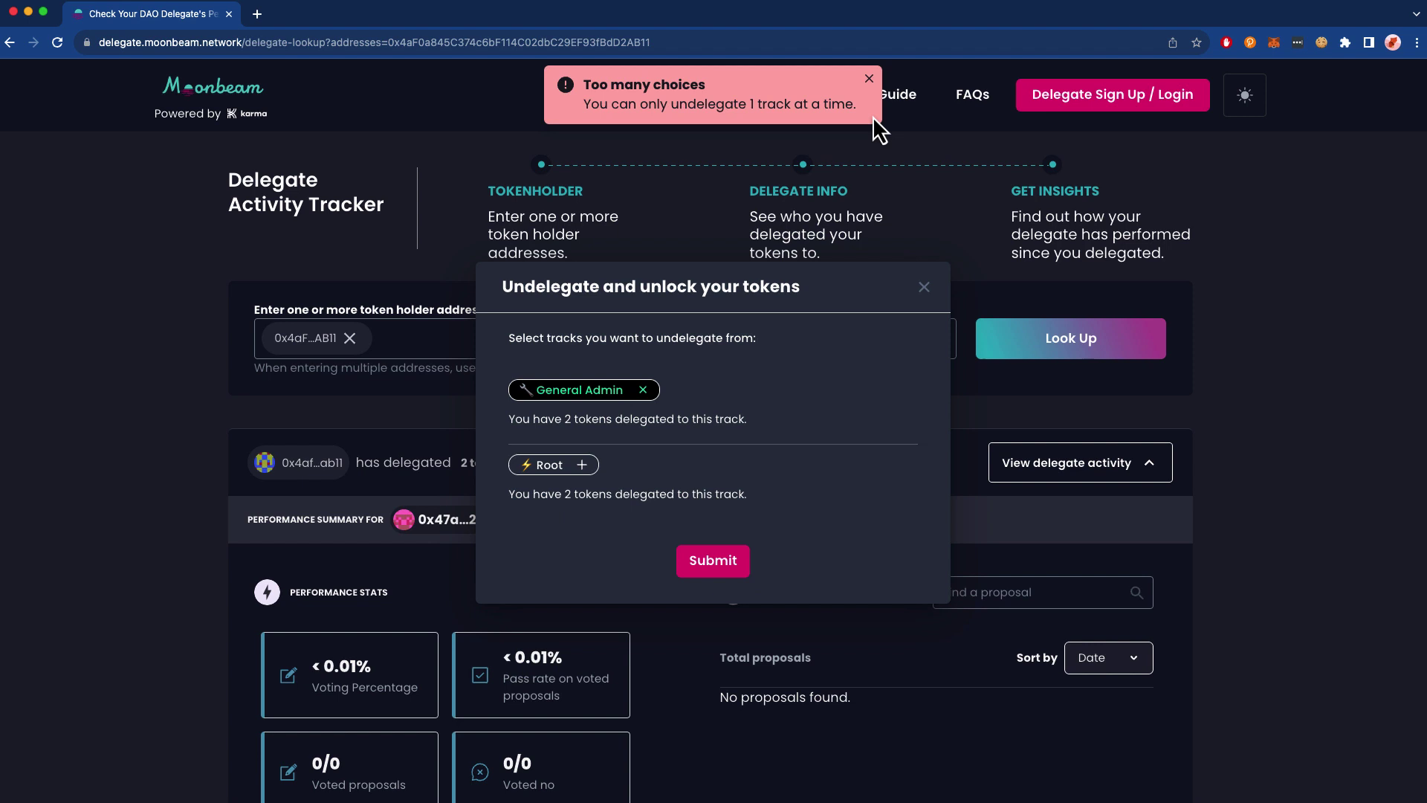
click(869, 79)
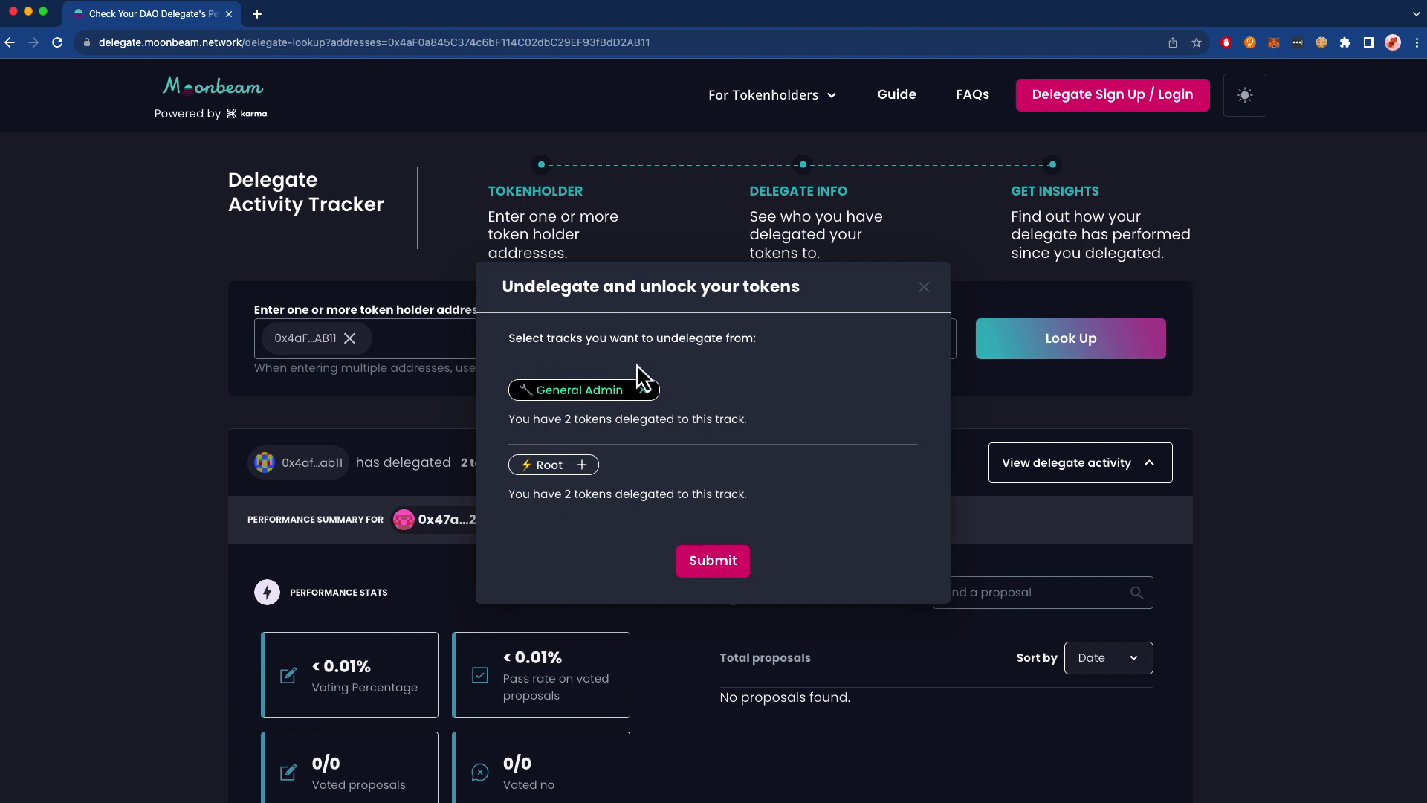
click(712, 566)
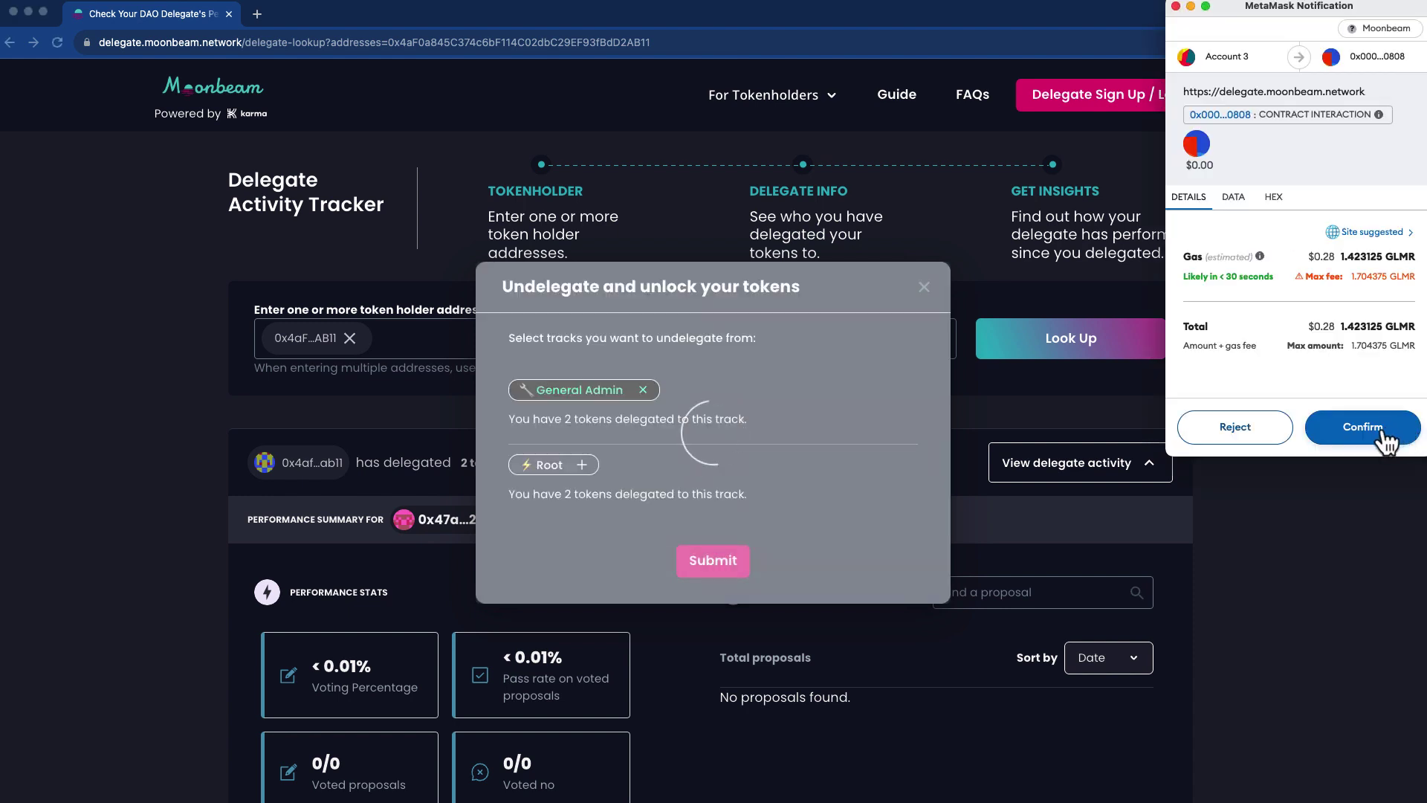
click(1384, 431)
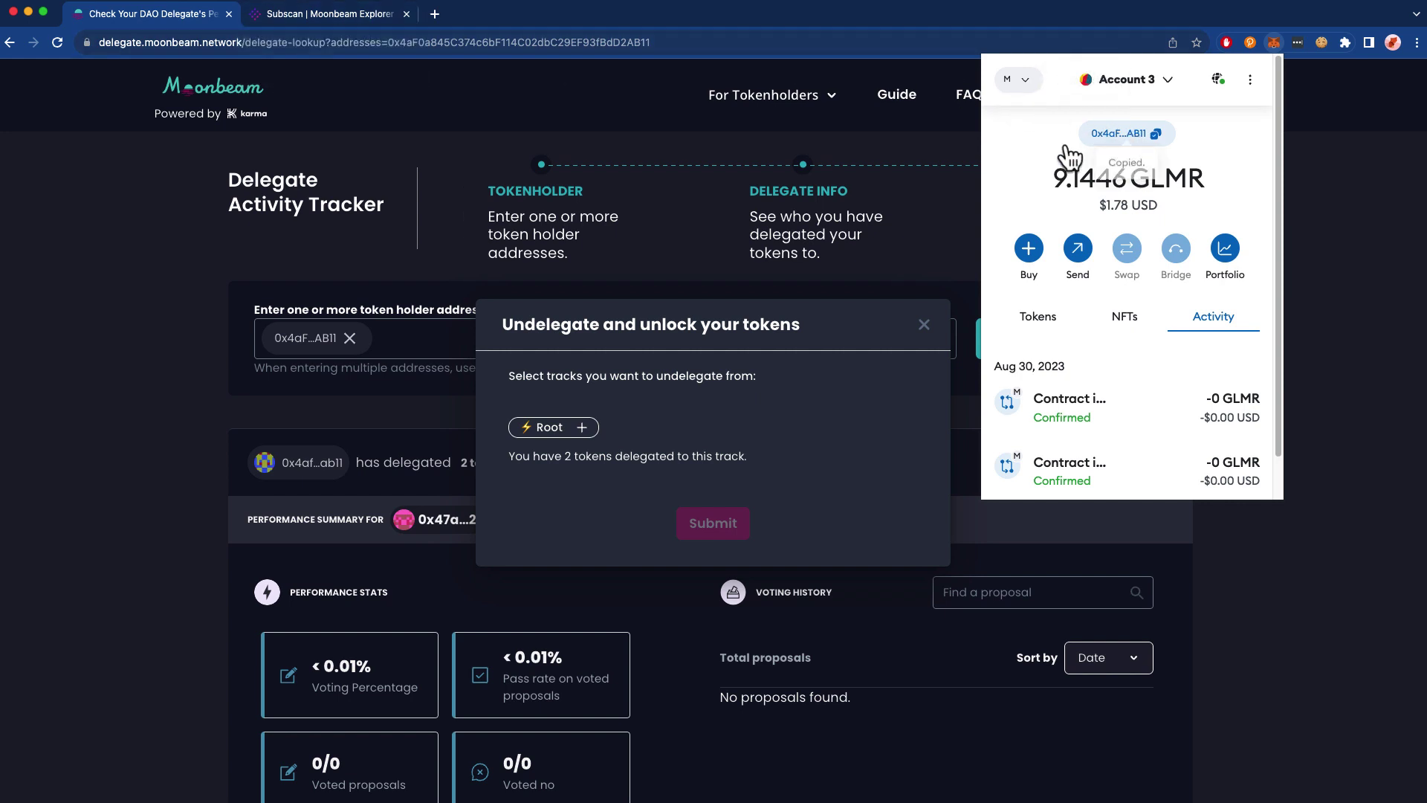
- Search Subscan for the wallet and highlight the 2 GLMR reserved for Referenda
click(334, 15)
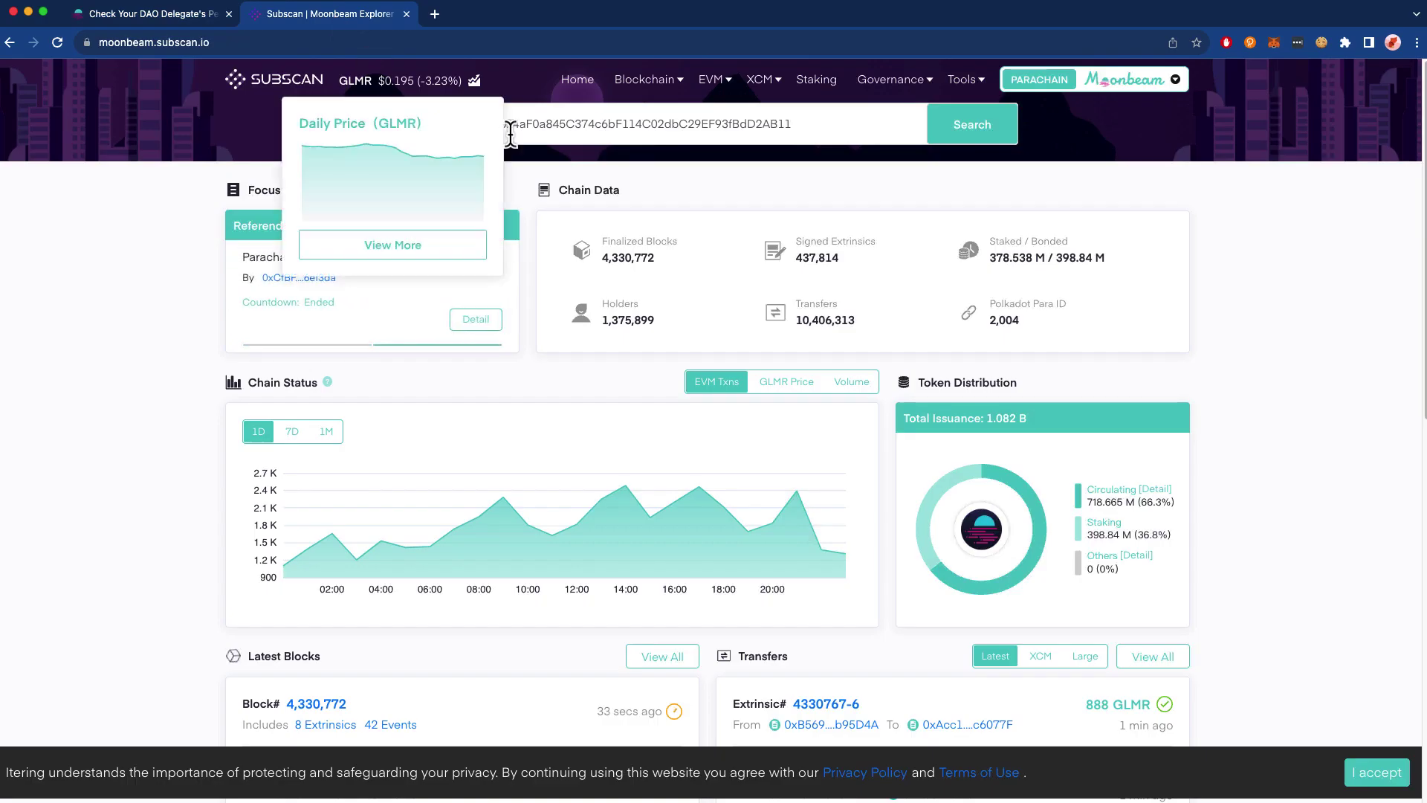
click(973, 137)
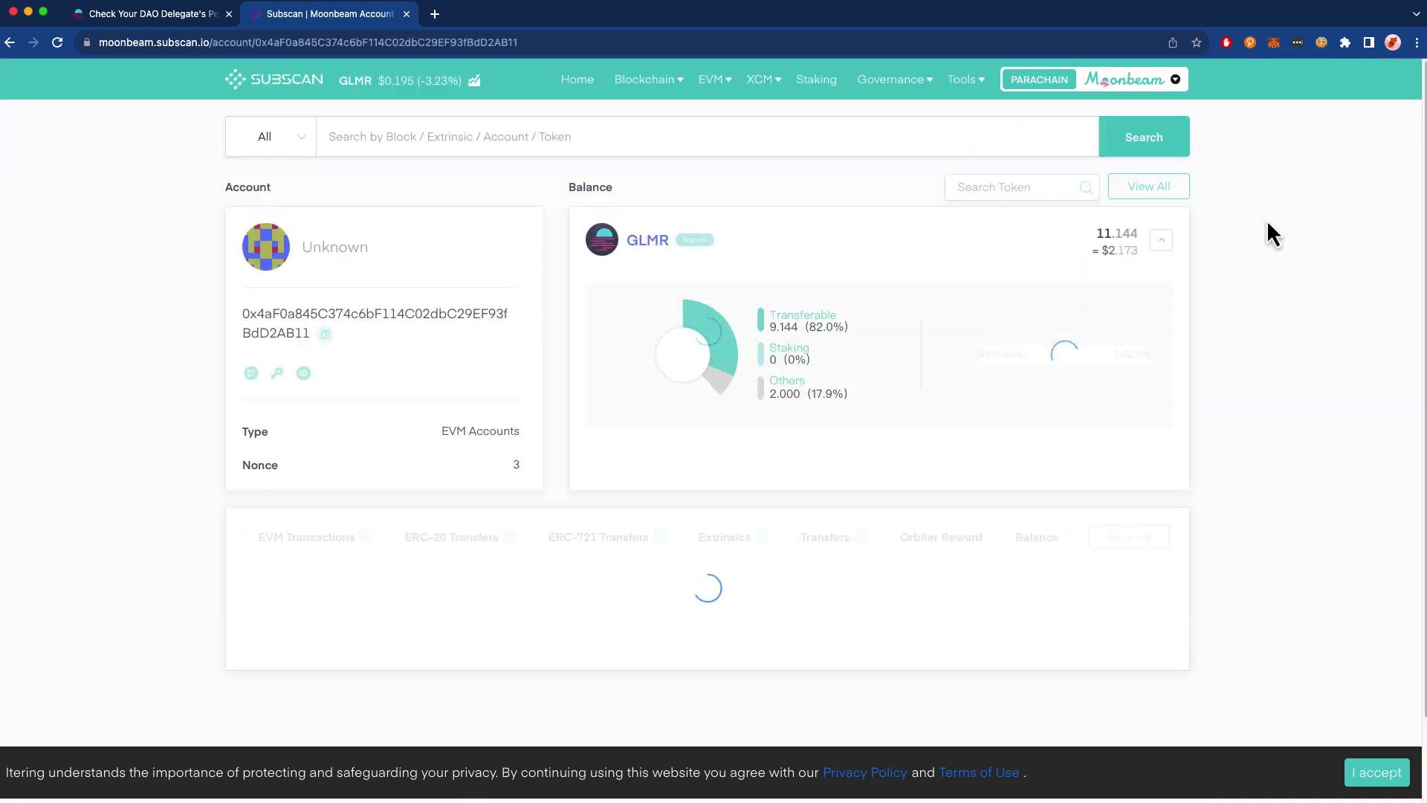
click(1160, 242)
click(1161, 241)
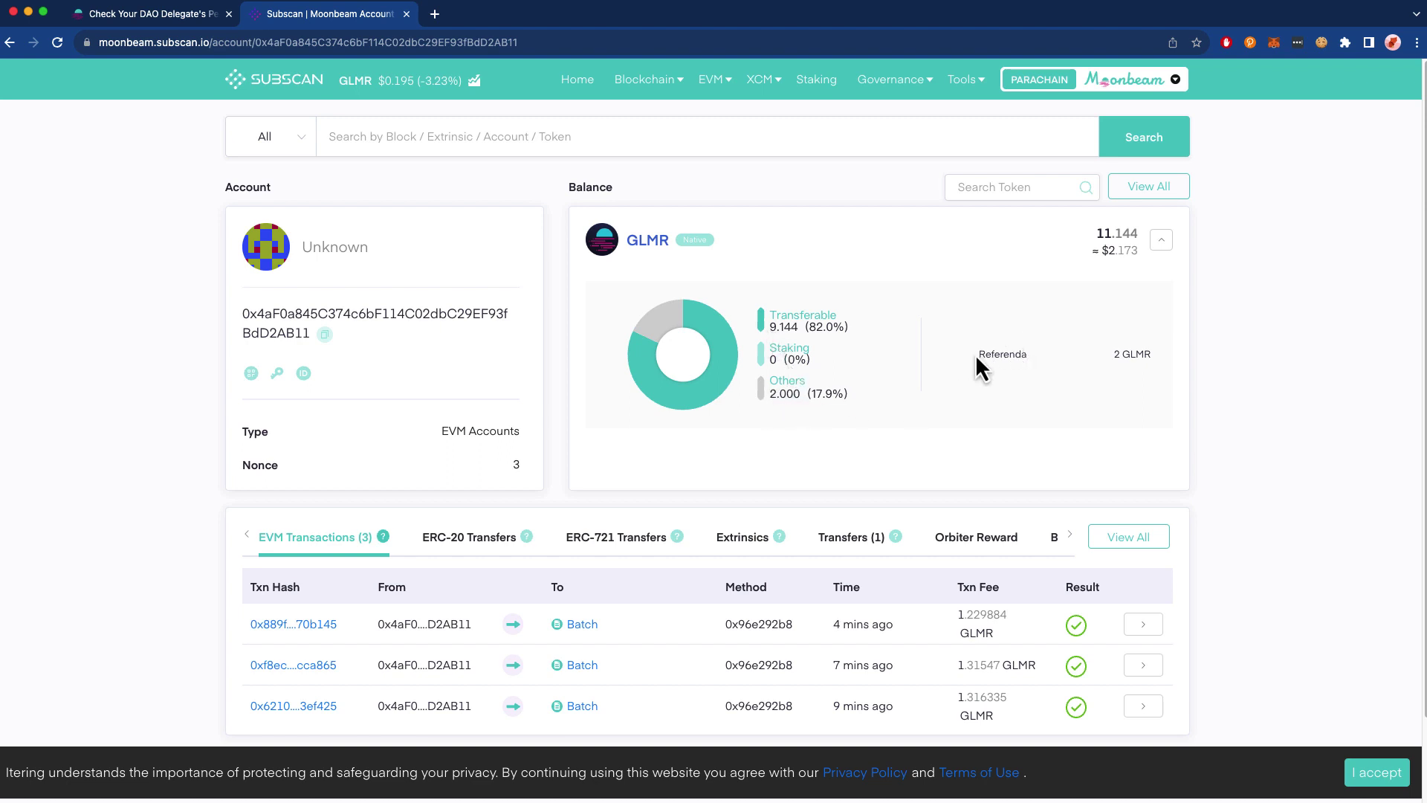
drag(976, 355, 1149, 356)
- Return to the 'Check Your DAO Delegate's' tab showing the Root track's 2 delegated tokens
click(120, 23)
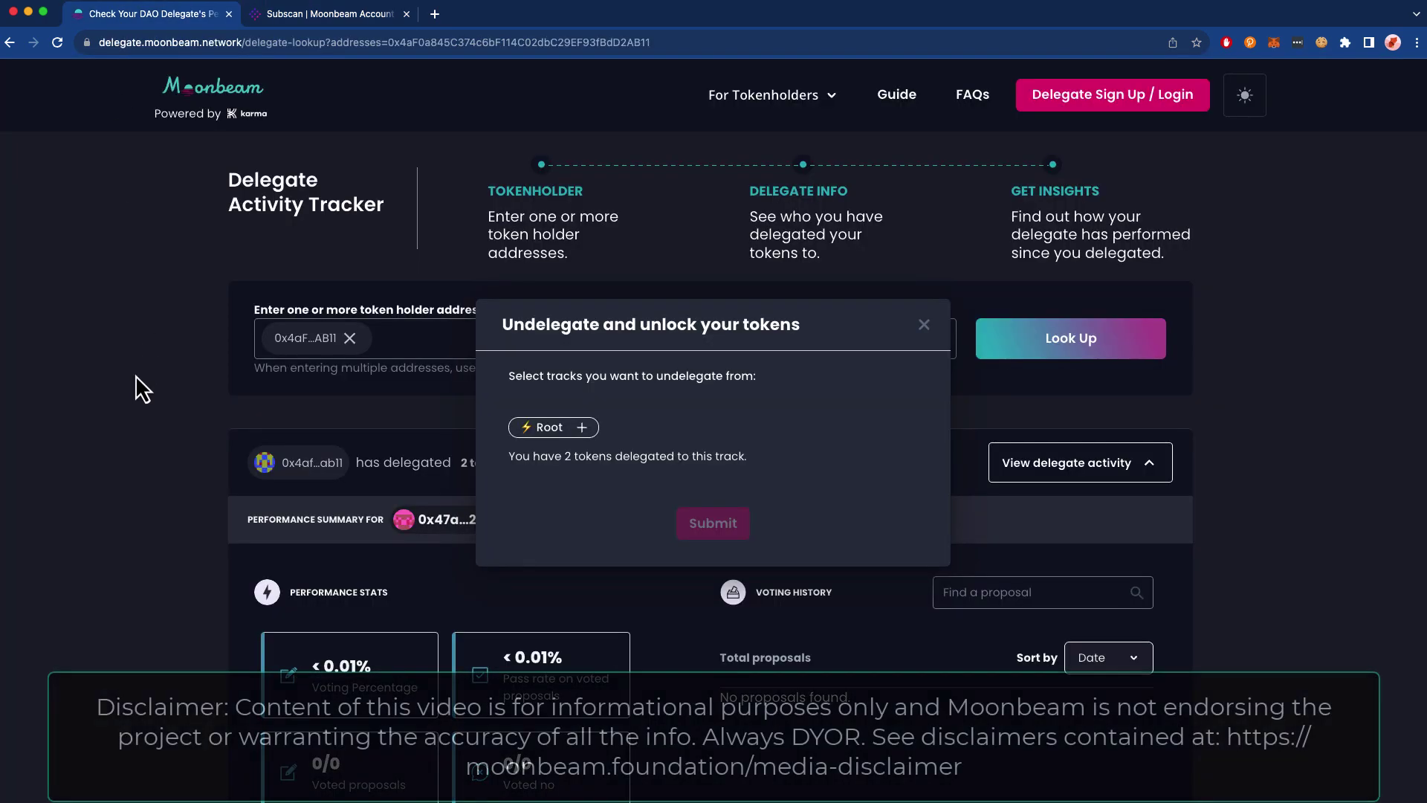